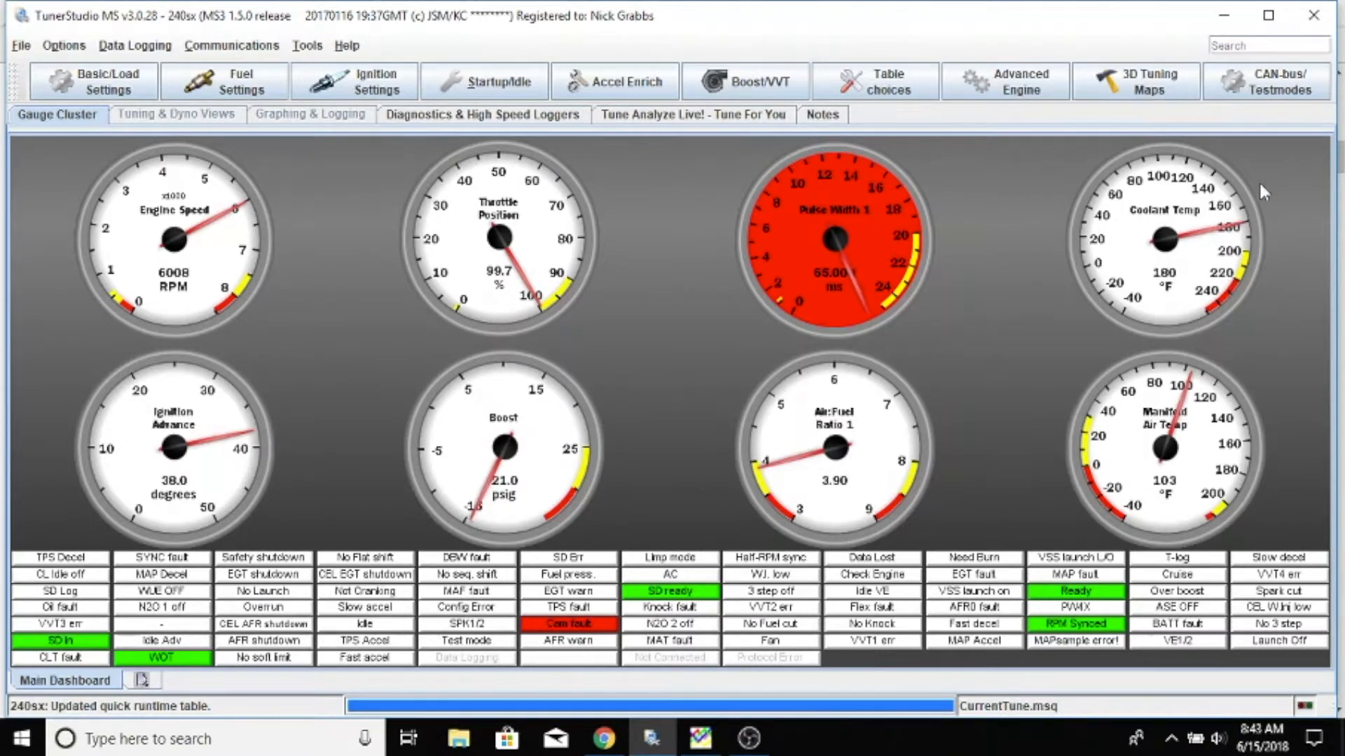
pyautogui.click(760, 740)
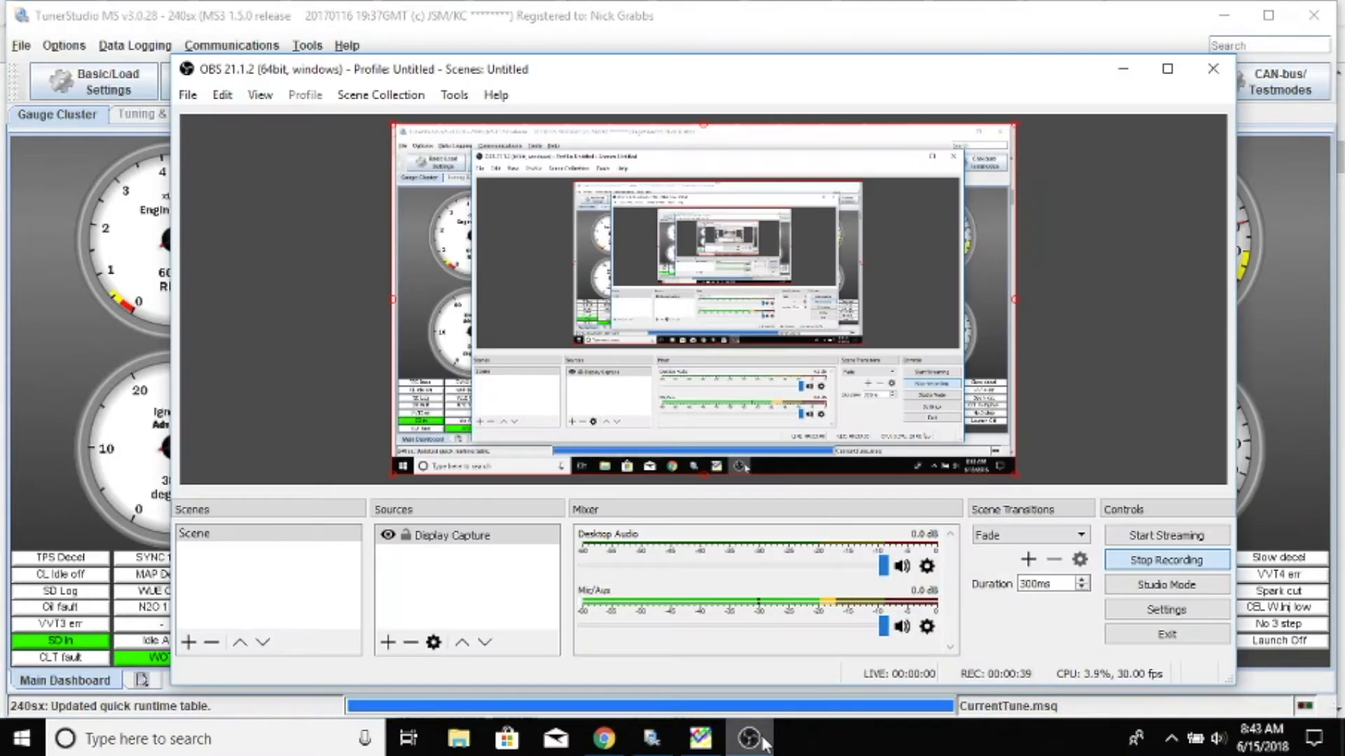
pyautogui.click(762, 742)
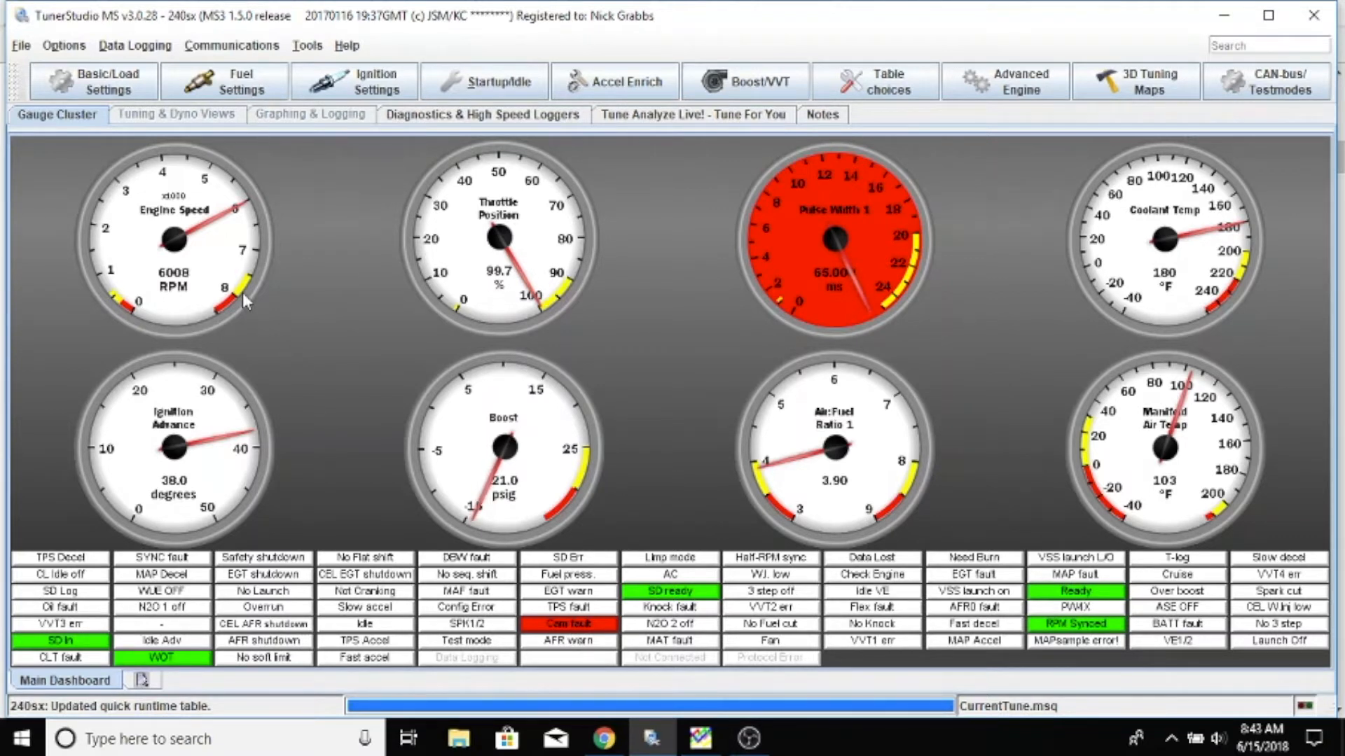
# Maximize the TunerStudio window and open the SD card browse and import console.
pyautogui.doubleClick(171, 23)
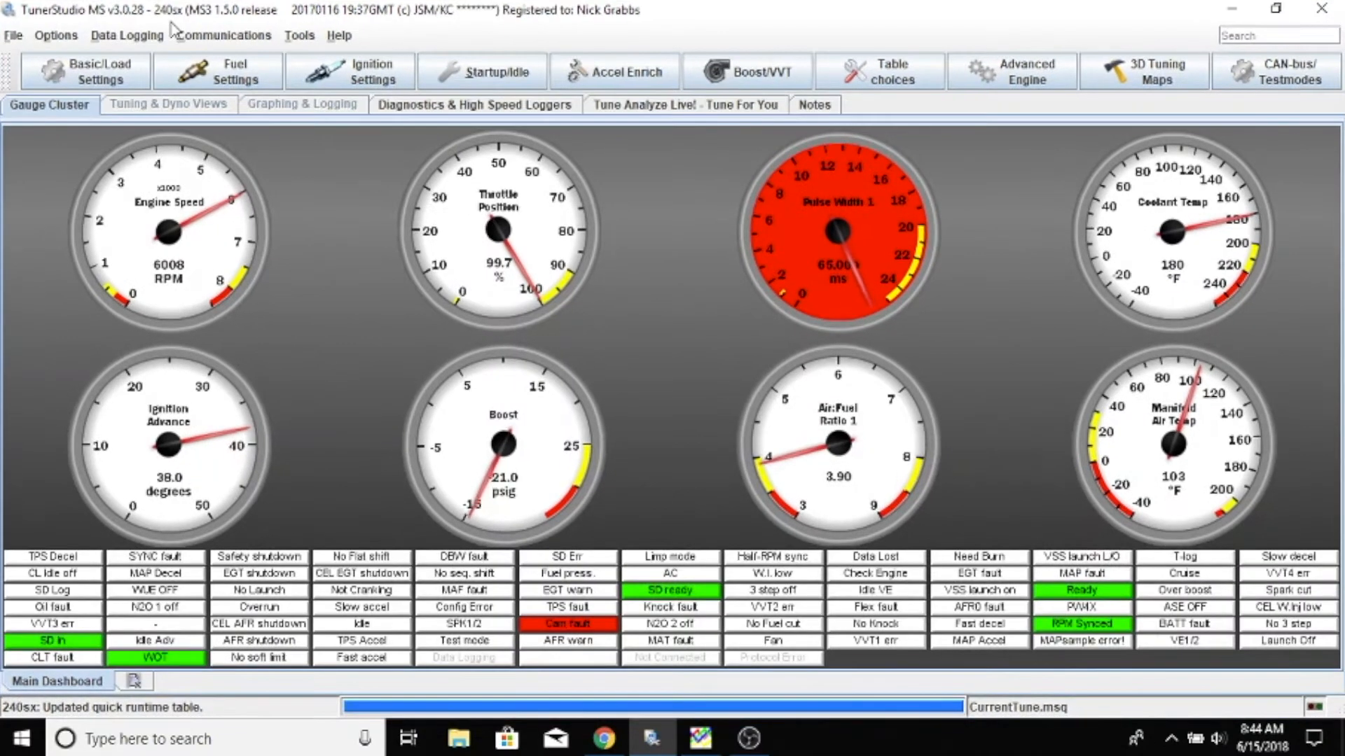
pyautogui.click(127, 35)
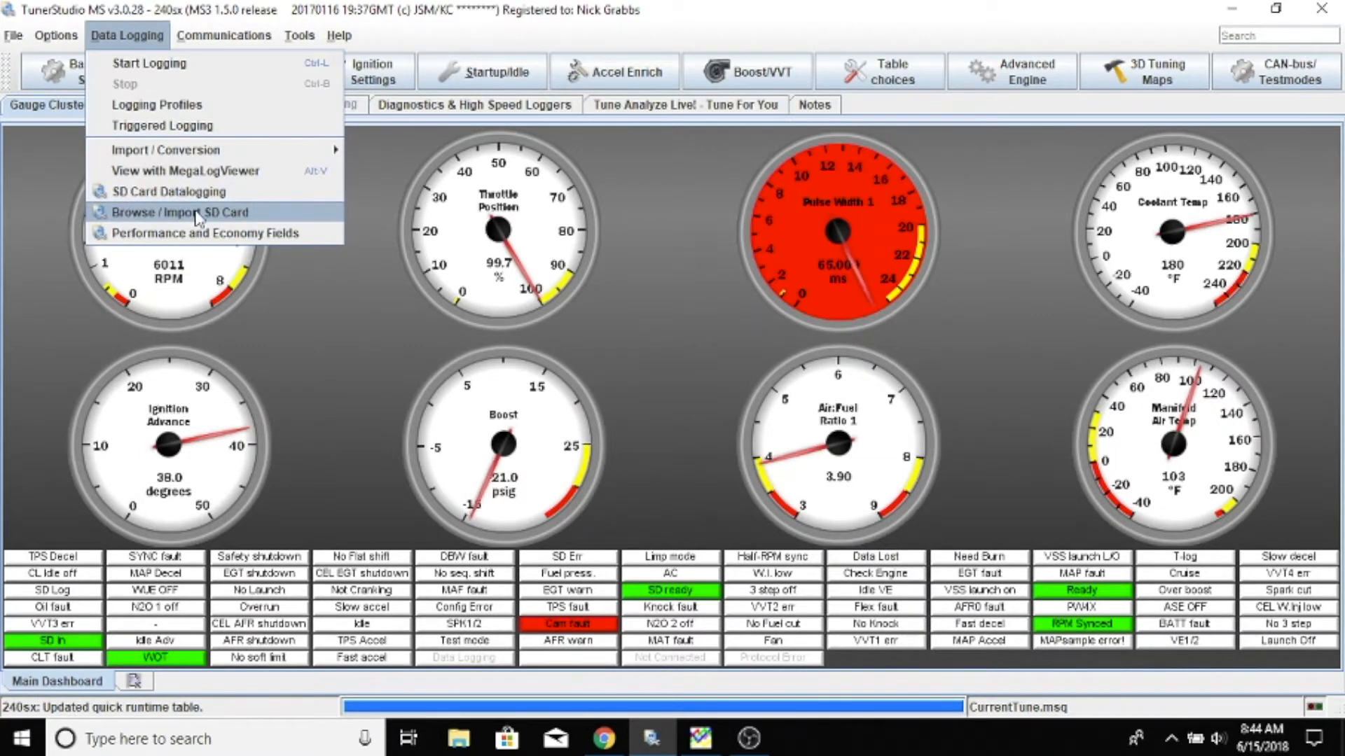
pyautogui.click(188, 216)
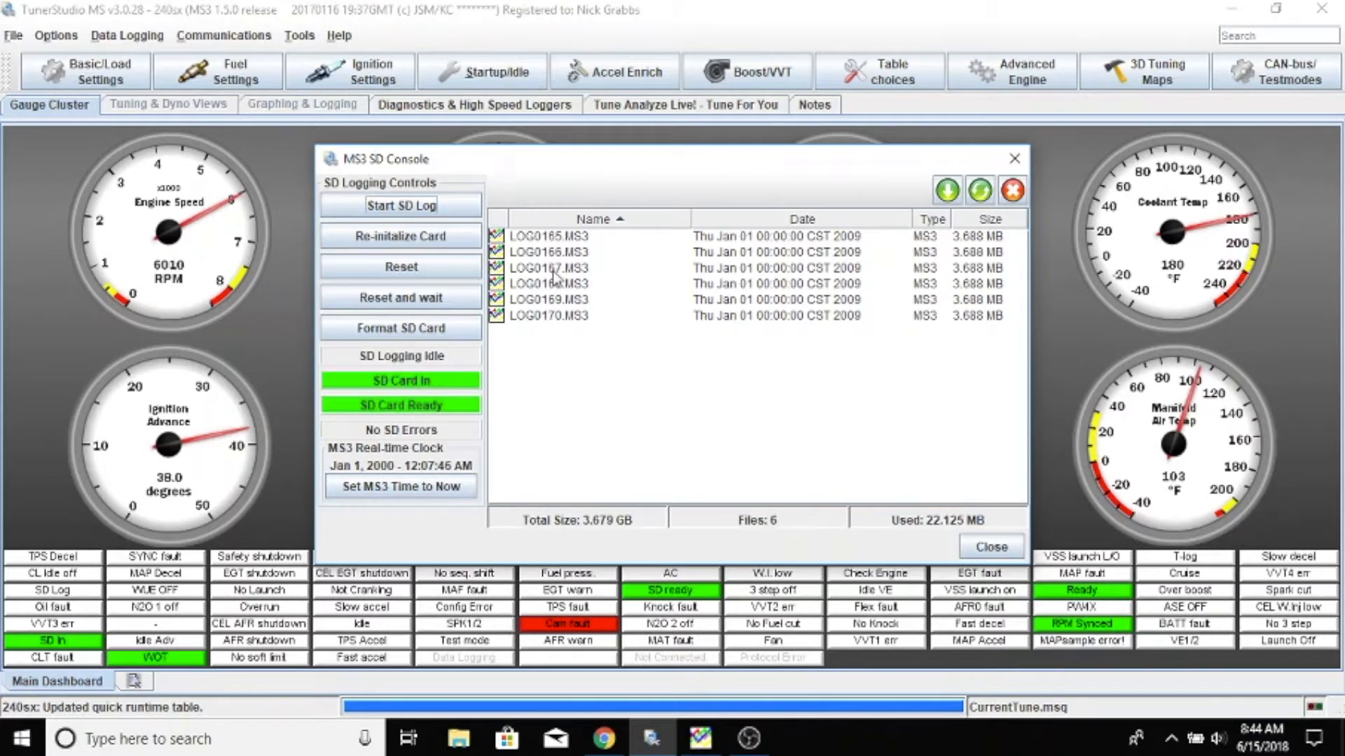
# Download LOG0170.MS3 from the SD card, repeating the download with the engine stopped.
pyautogui.click(560, 319)
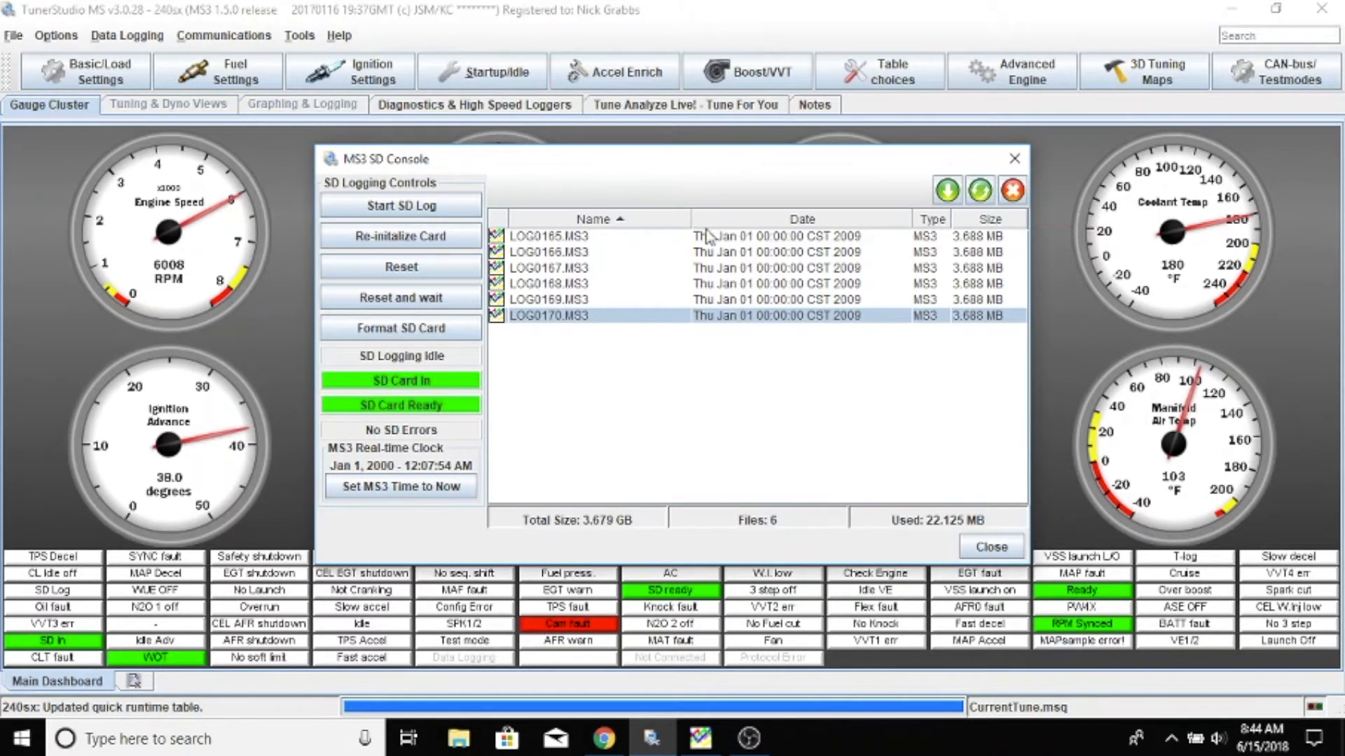
pyautogui.click(947, 190)
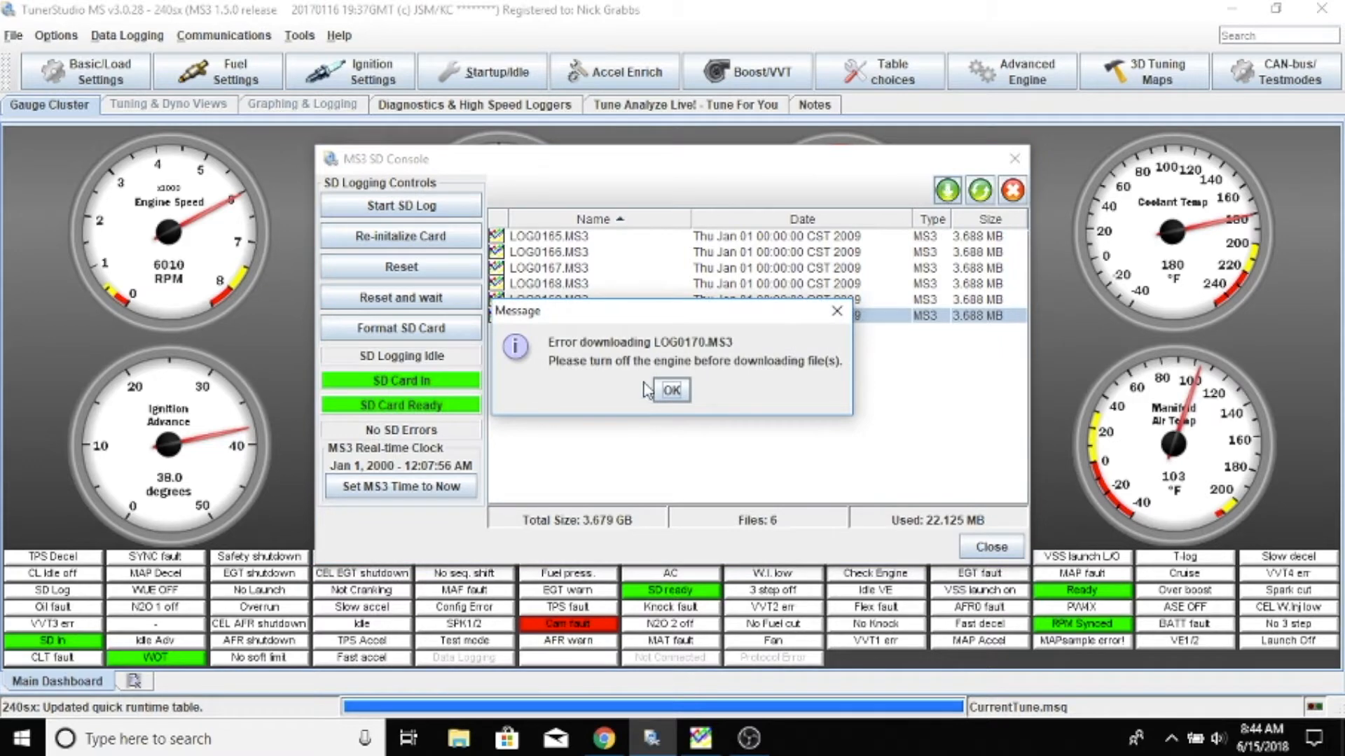
pyautogui.click(671, 391)
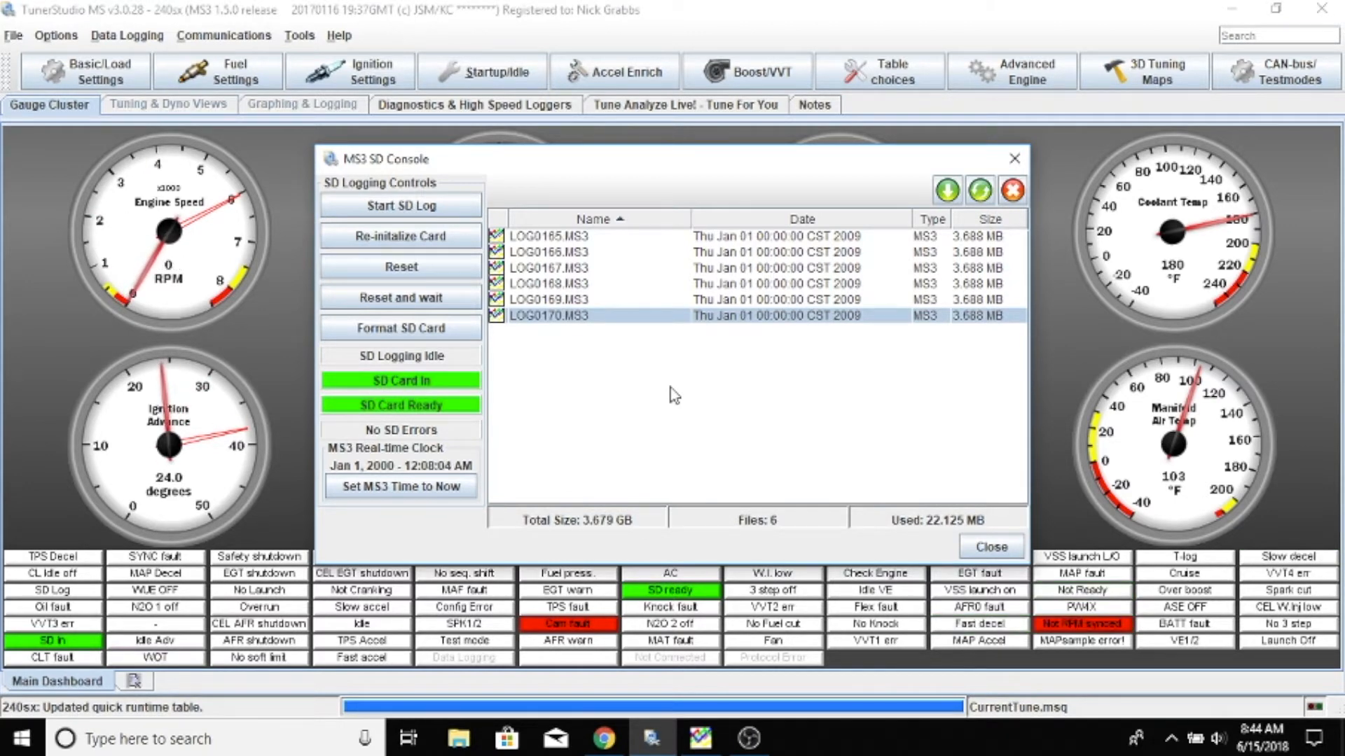
pyautogui.click(948, 190)
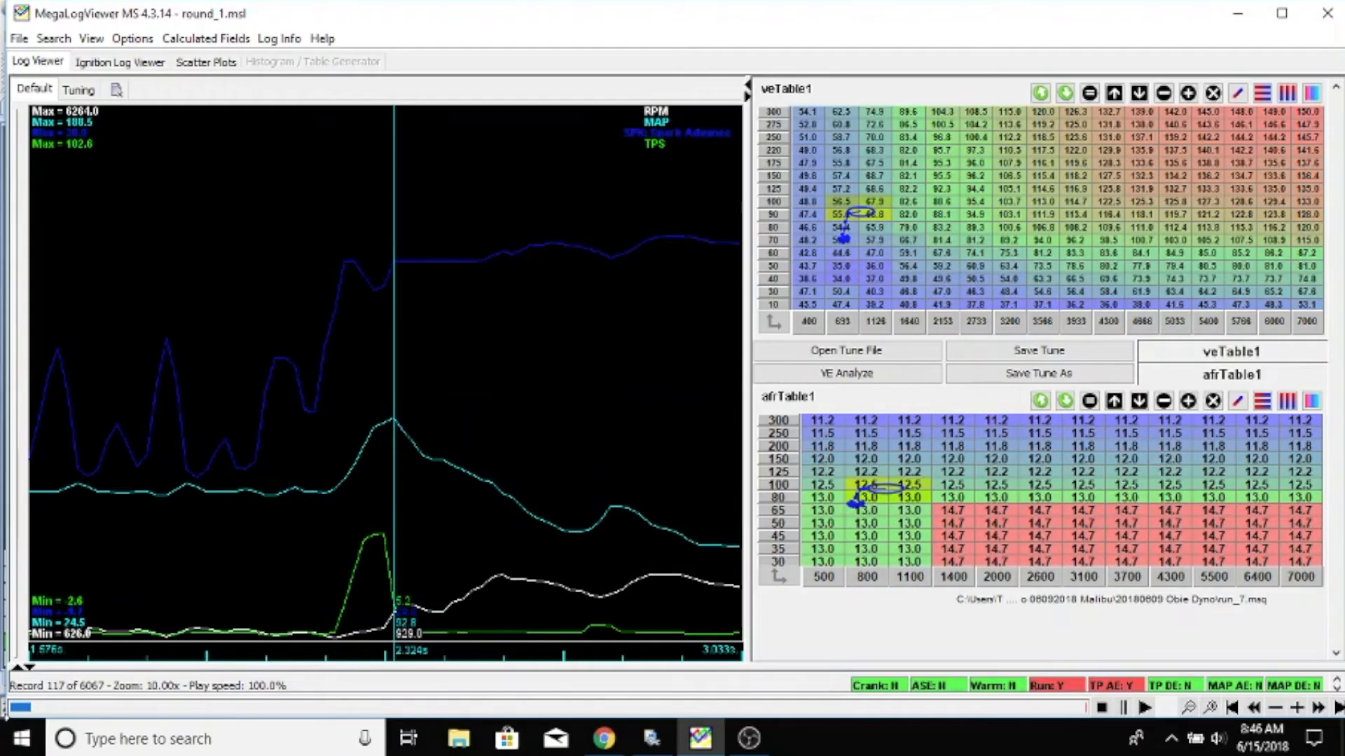
# In MegaLogViewer, widen the log graph of round_1.msl by shrinking the pane with the VE and AFR tables.
pyautogui.moveTo(24, 709)
pyautogui.mouseDown()
pyautogui.moveTo(62, 713)
pyautogui.moveTo(17, 709)
pyautogui.mouseUp()
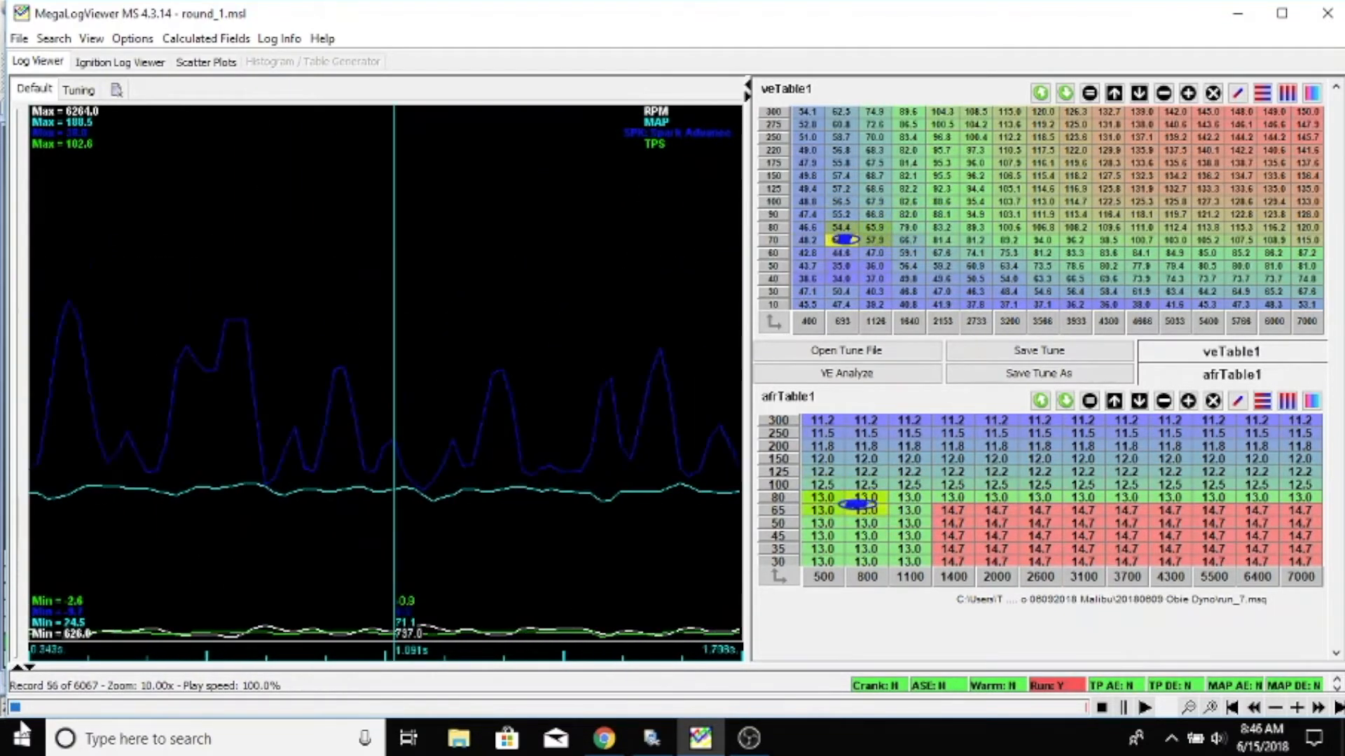
pyautogui.click(741, 185)
pyautogui.moveTo(748, 185); pyautogui.dragTo(1279, 330)
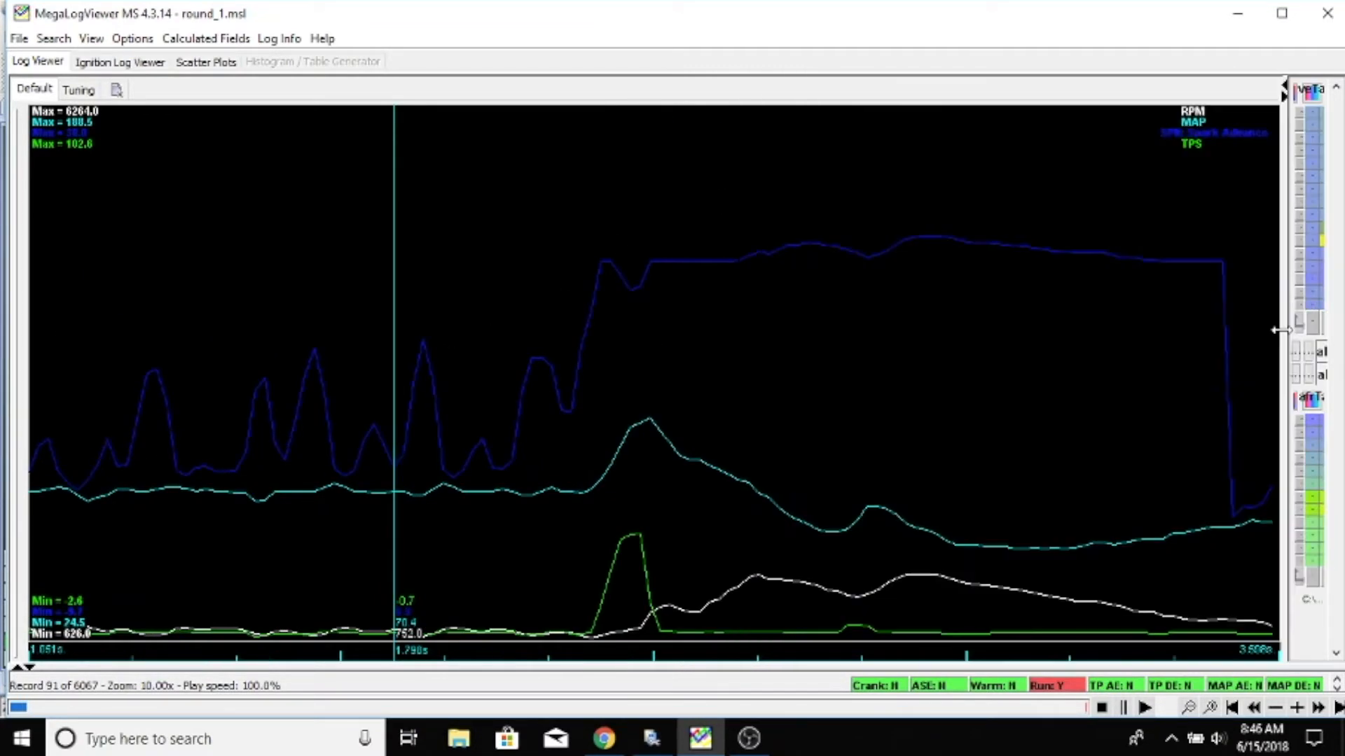
# Delete all log data after the end of the run, at about 20.1 s, just past the final throttle drop.
pyautogui.click(32, 713)
pyautogui.moveTo(32, 713); pyautogui.dragTo(121, 689)
pyautogui.scroll(-5, 277, 615)
pyautogui.scroll(-1, 277, 615)
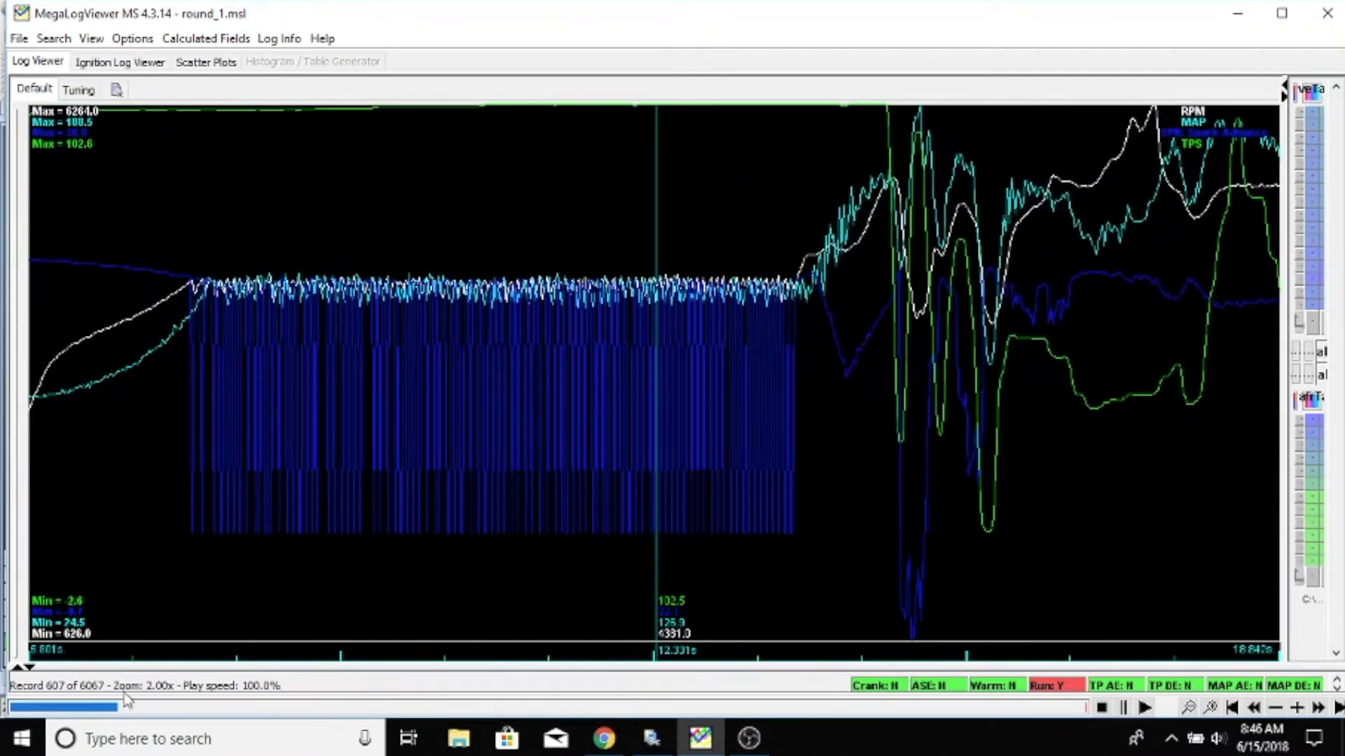
pyautogui.moveTo(131, 706); pyautogui.dragTo(170, 690)
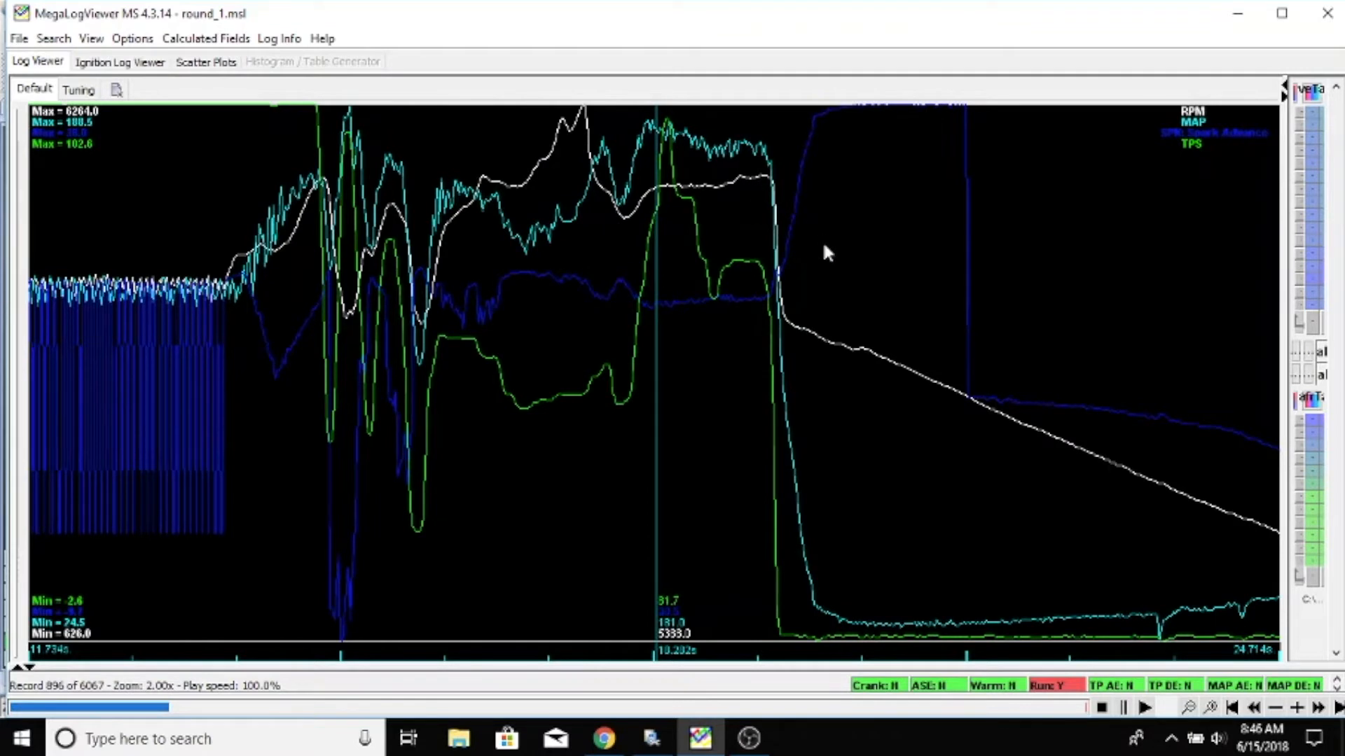
pyautogui.click(834, 259)
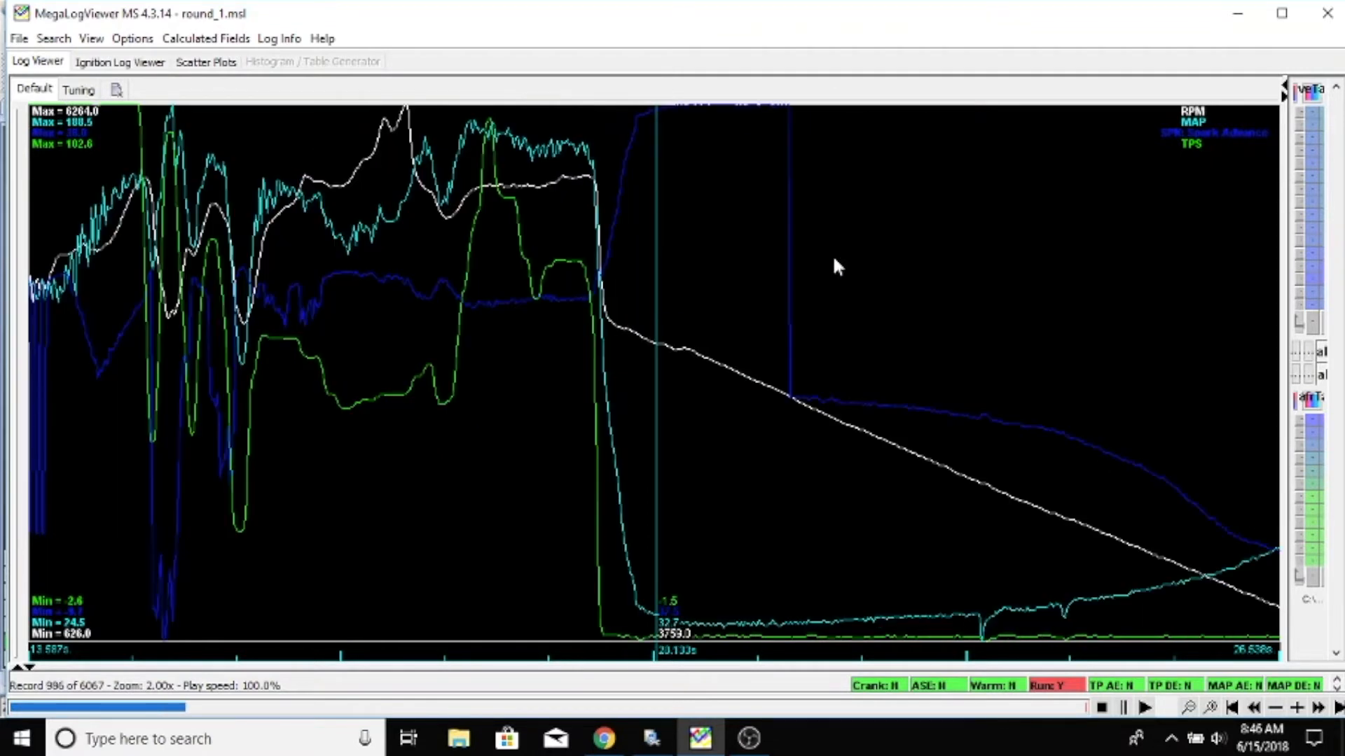
pyautogui.rightClick(658, 328)
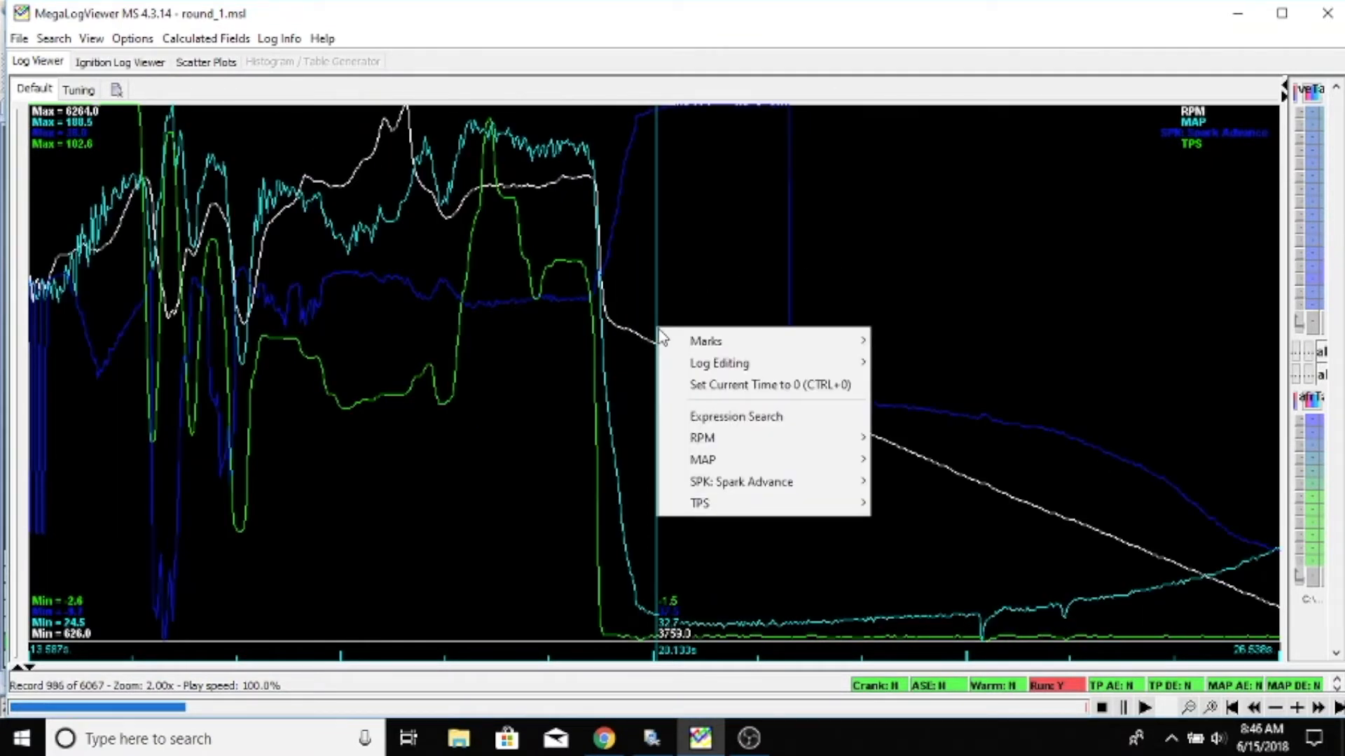
pyautogui.moveTo(690, 362)
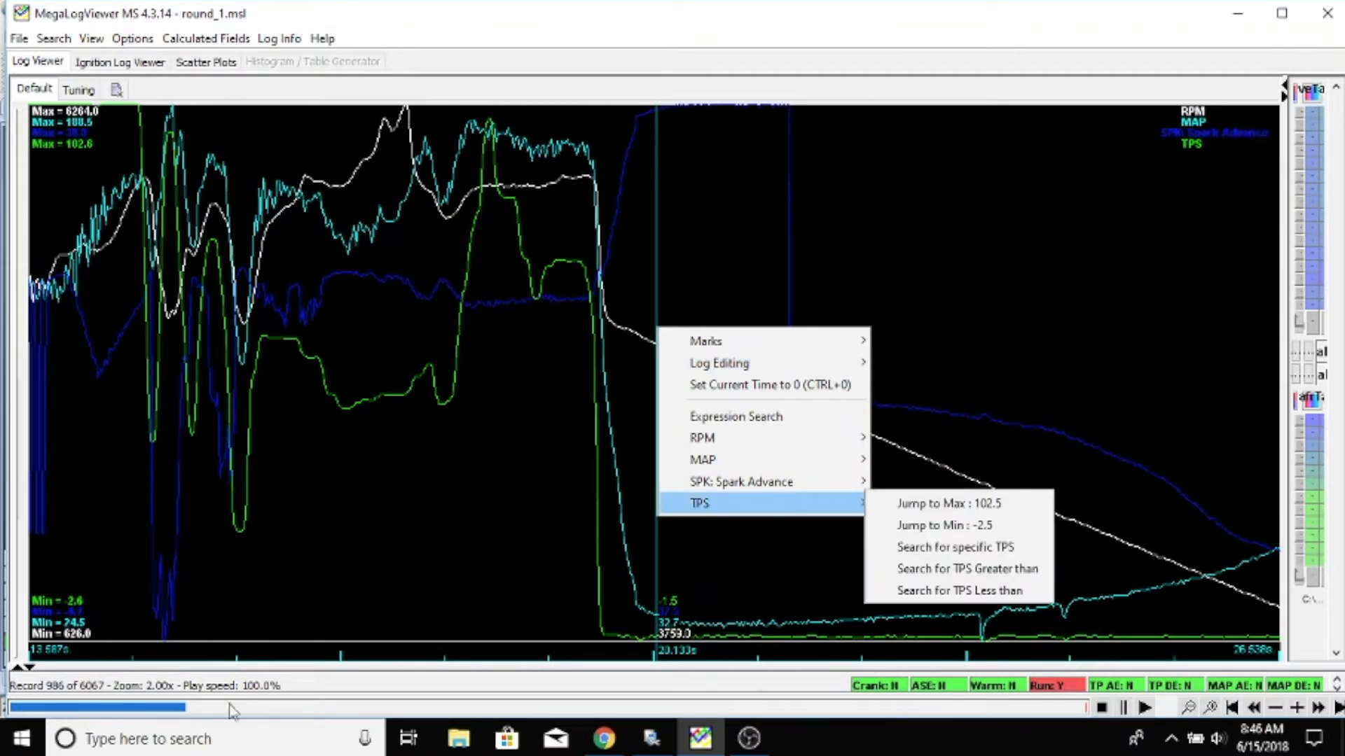
pyautogui.click(189, 706)
pyautogui.moveTo(189, 709); pyautogui.dragTo(185, 665)
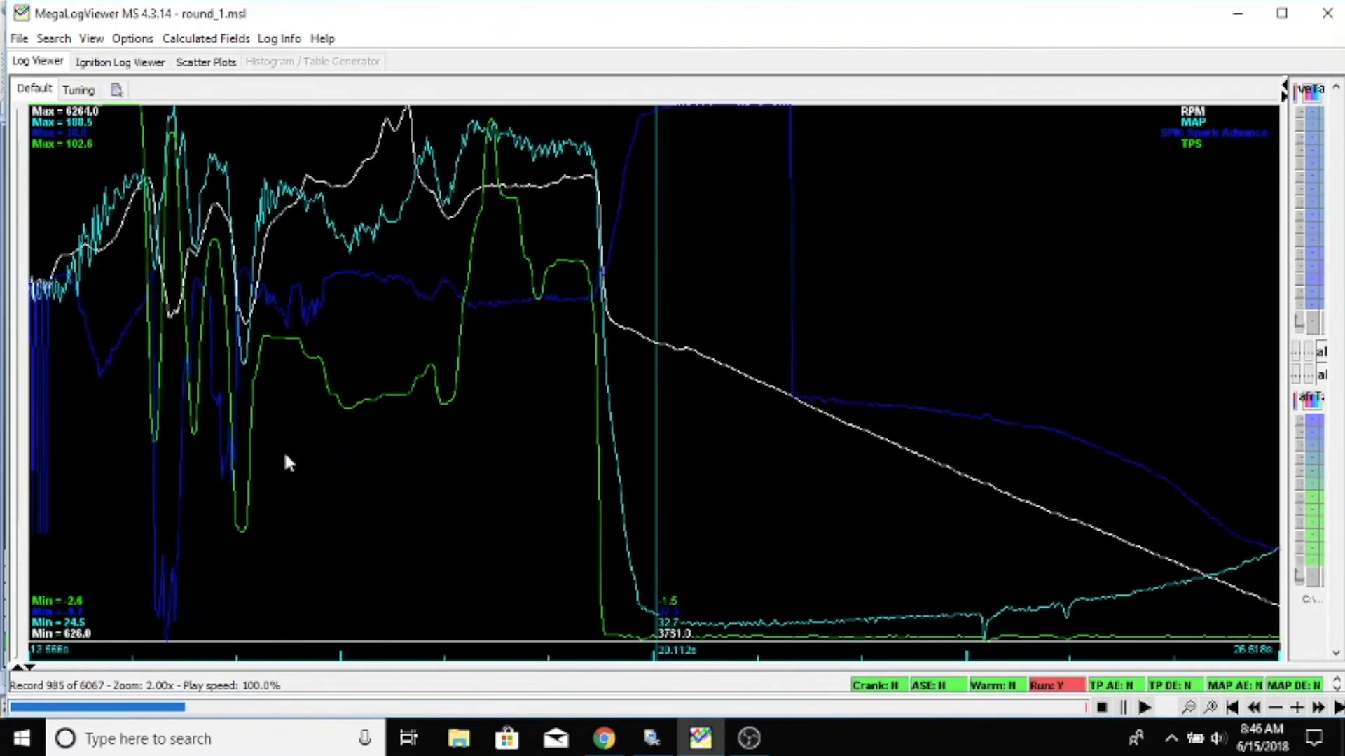
pyautogui.rightClick(655, 327)
pyautogui.moveTo(709, 366)
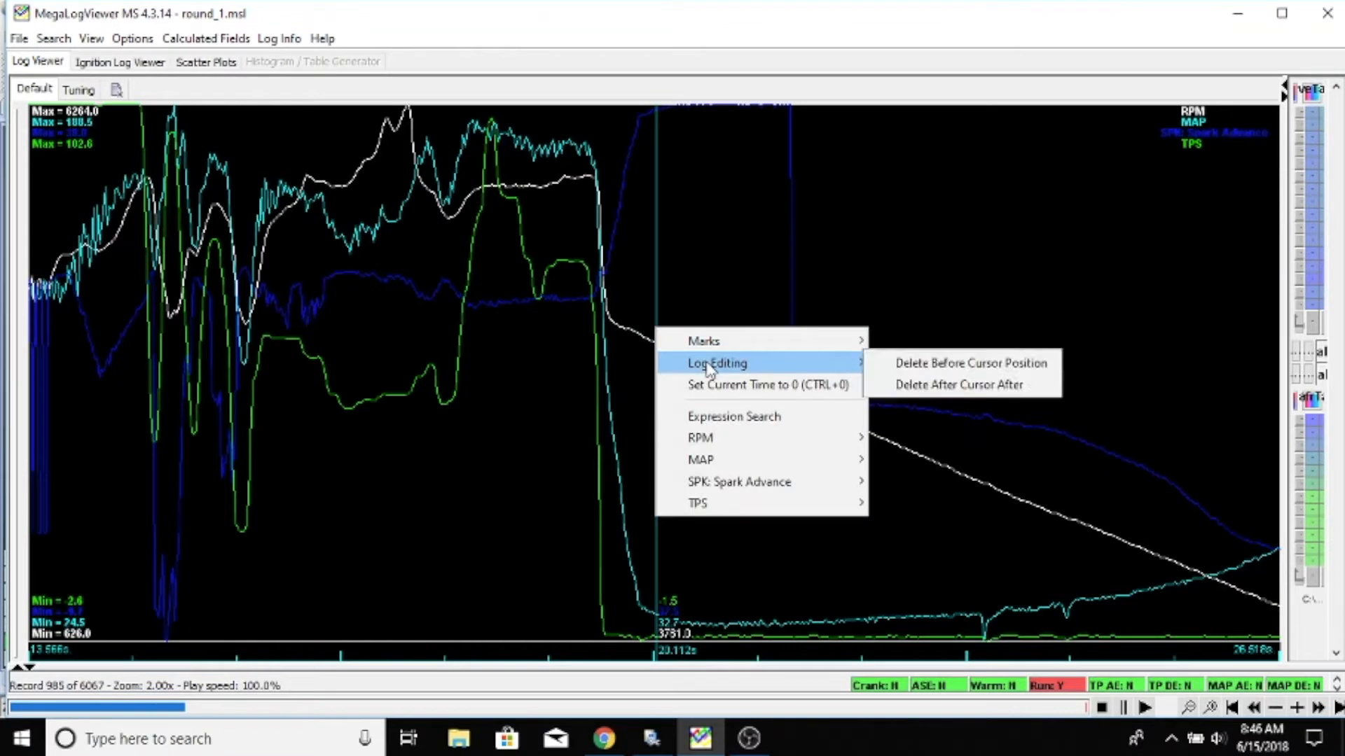
pyautogui.click(886, 386)
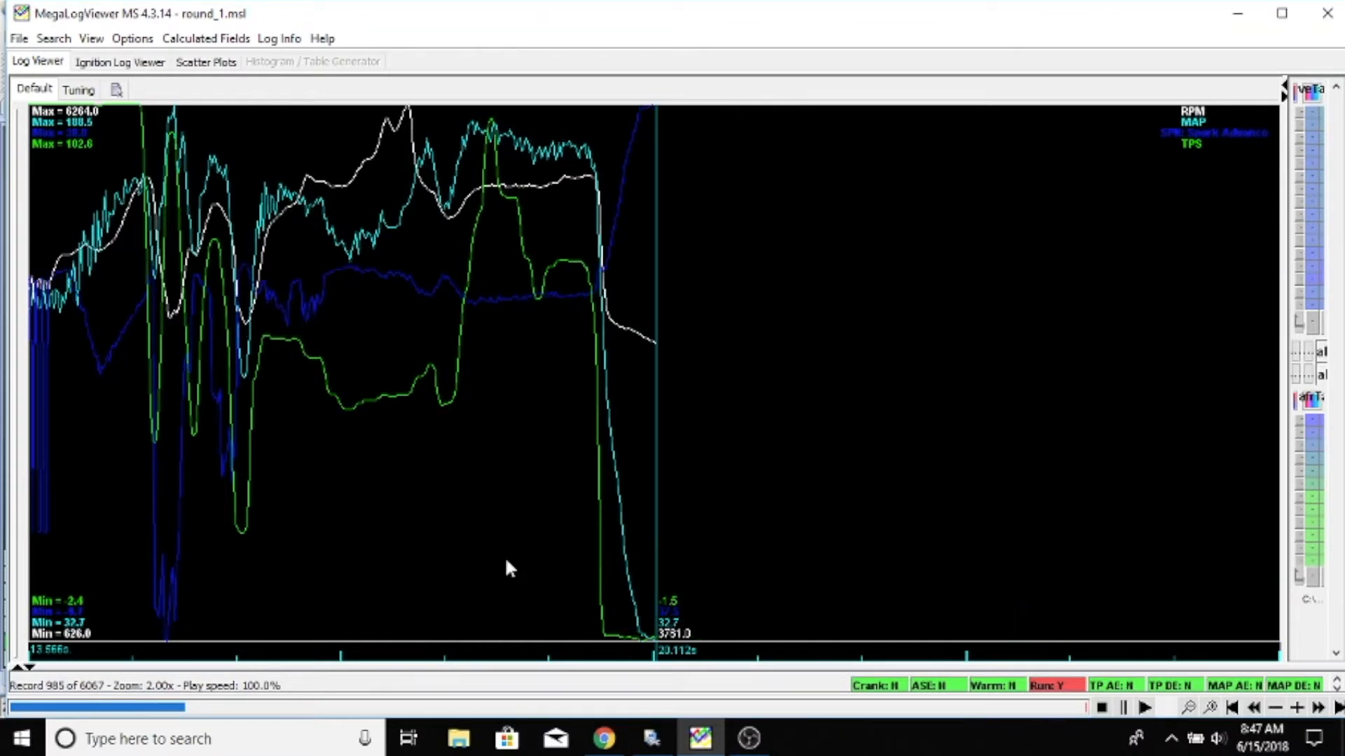
# Delete all log data before the start of the run, at about 5.0 s, just before the throttle opens.
pyautogui.moveTo(184, 710); pyautogui.dragTo(285, 711)
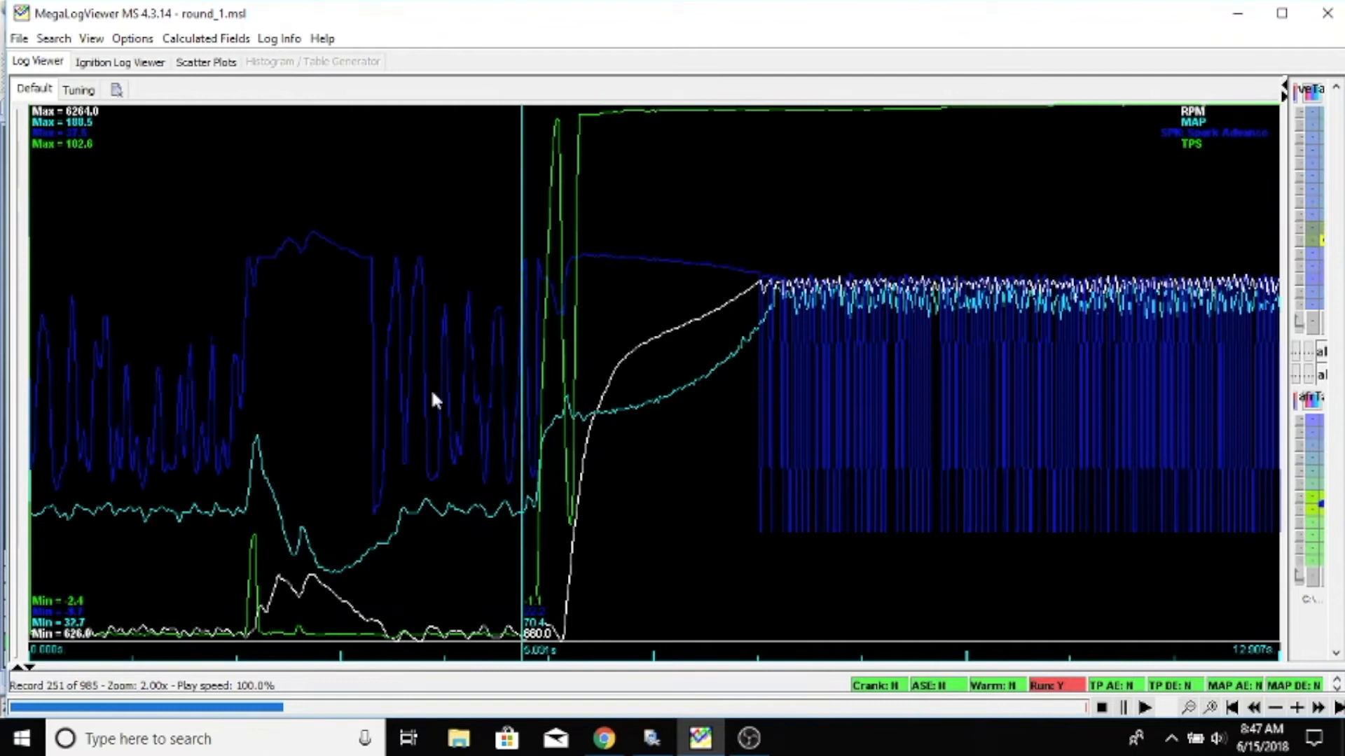
pyautogui.rightClick(524, 331)
pyautogui.moveTo(551, 361)
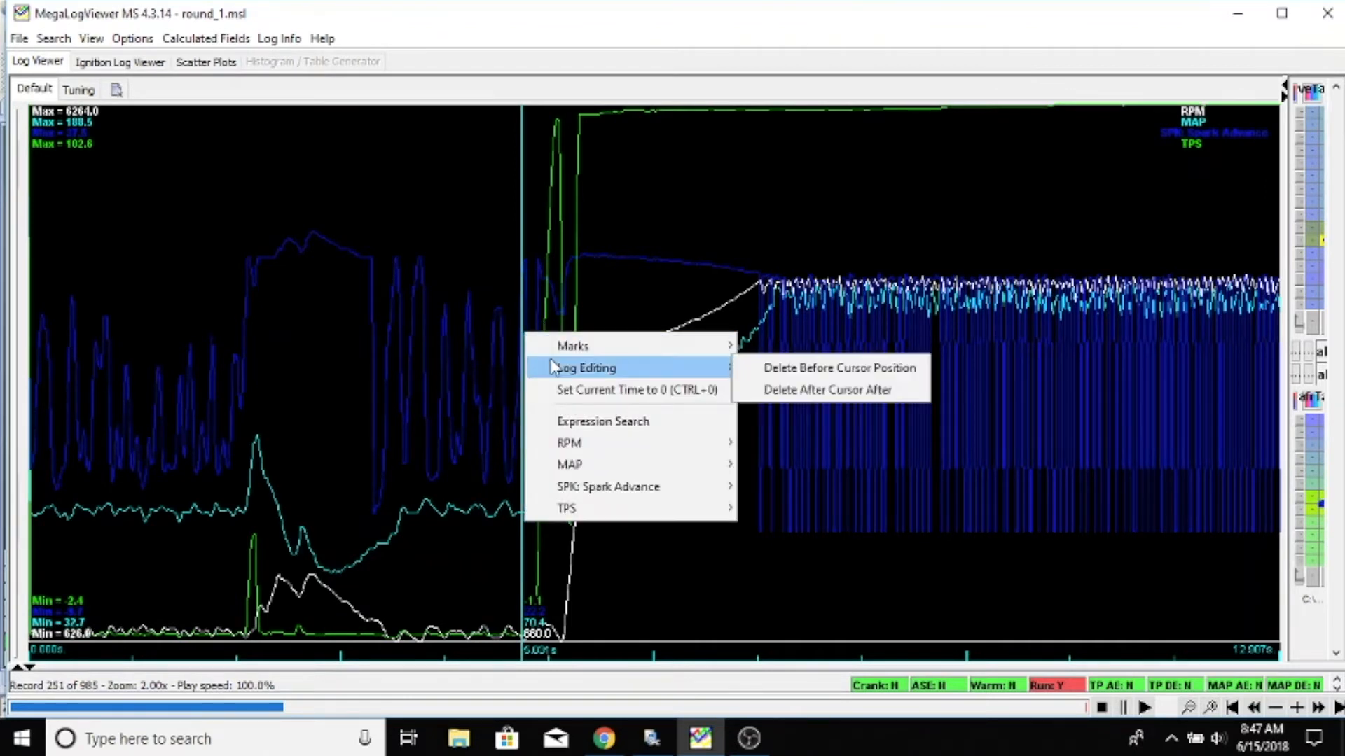
pyautogui.click(762, 371)
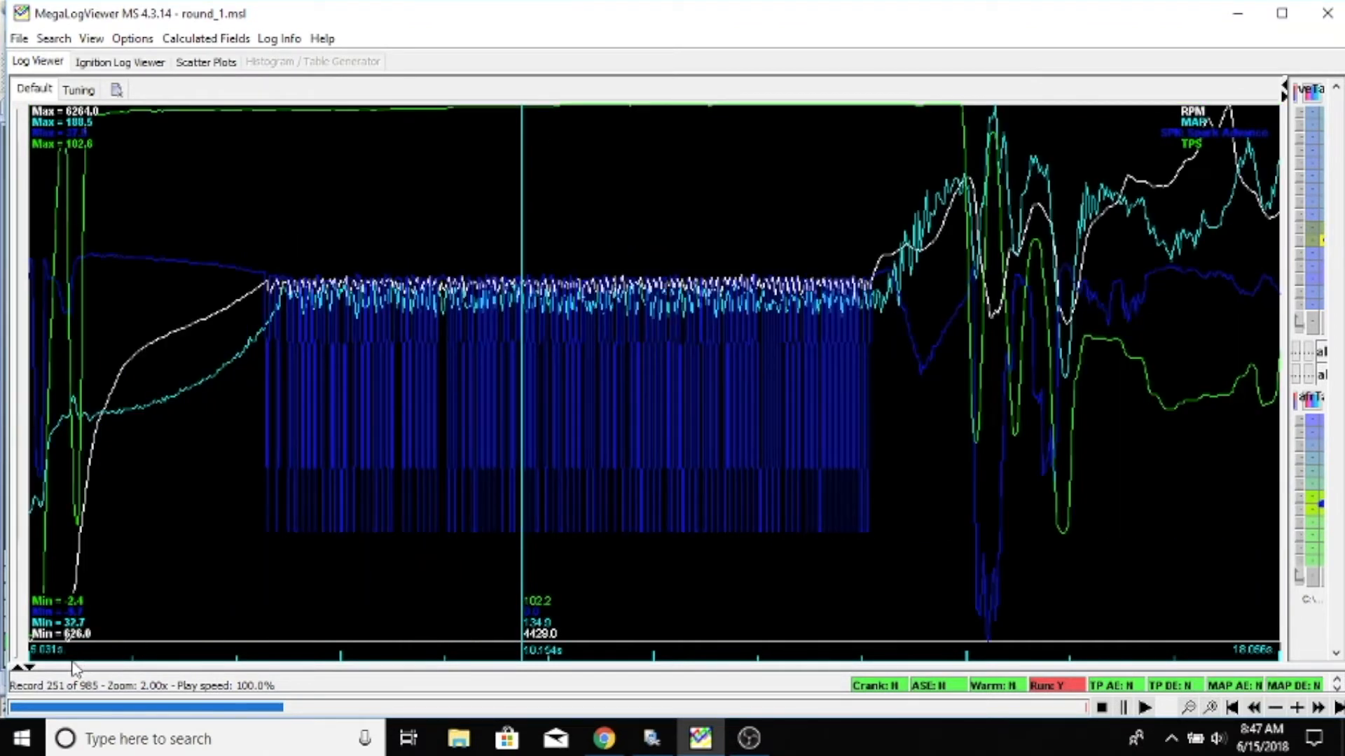
# Export the trimmed log to the Street Race folder, removing "modified" from the suggested file name.
pyautogui.moveTo(280, 708); pyautogui.dragTo(1105, 540)
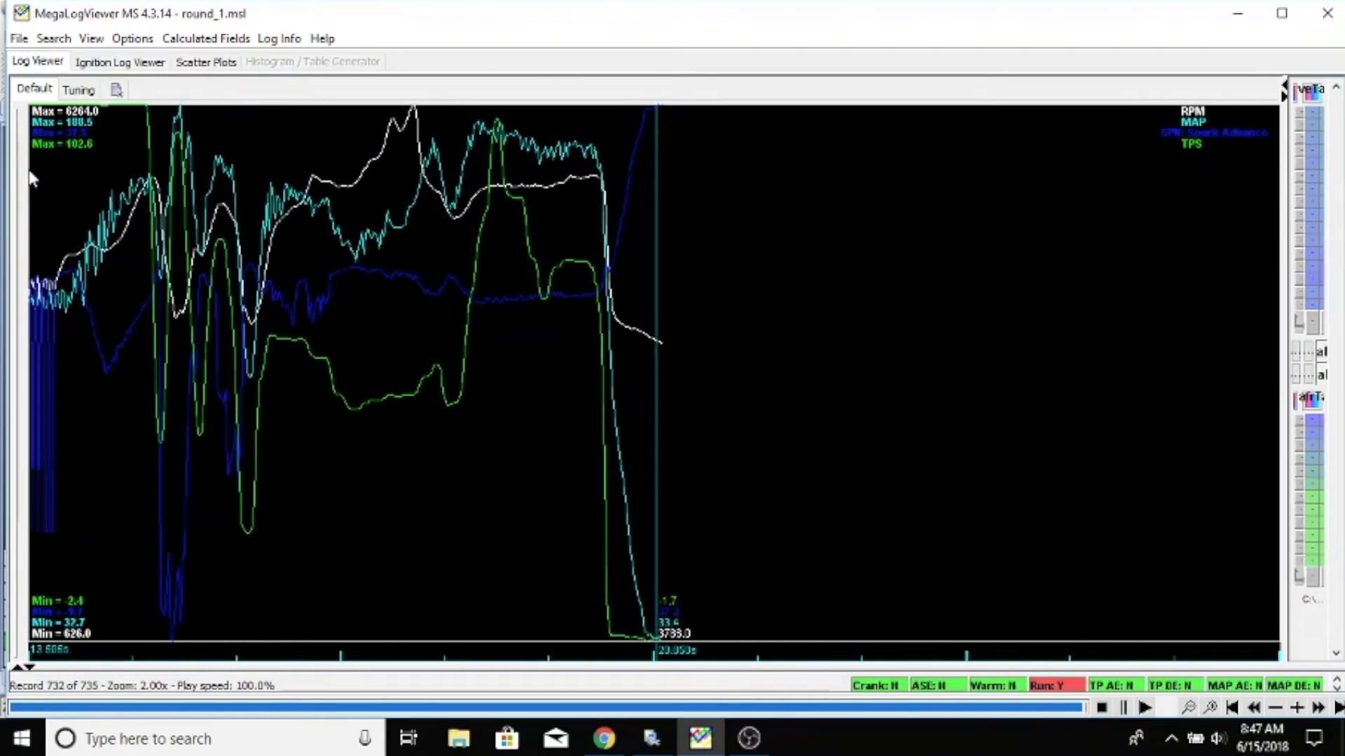
pyautogui.click(19, 39)
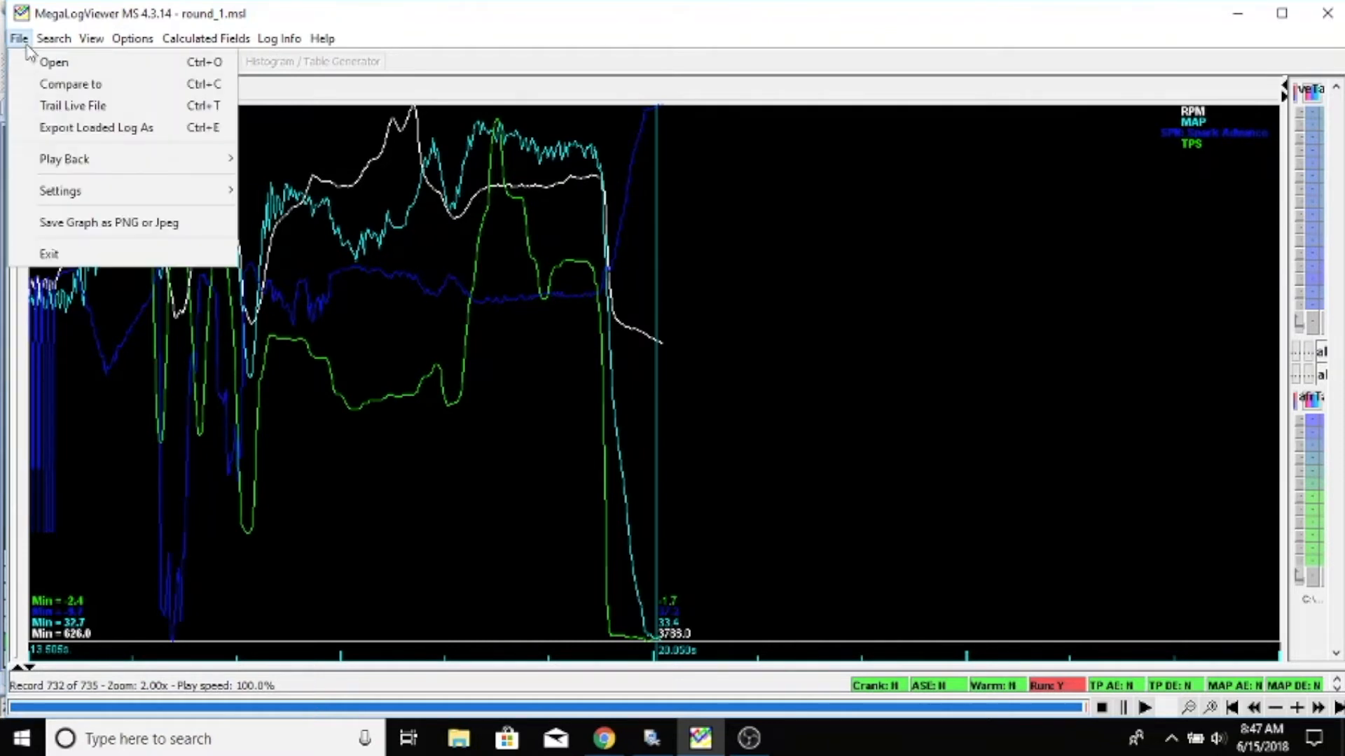
pyautogui.click(105, 130)
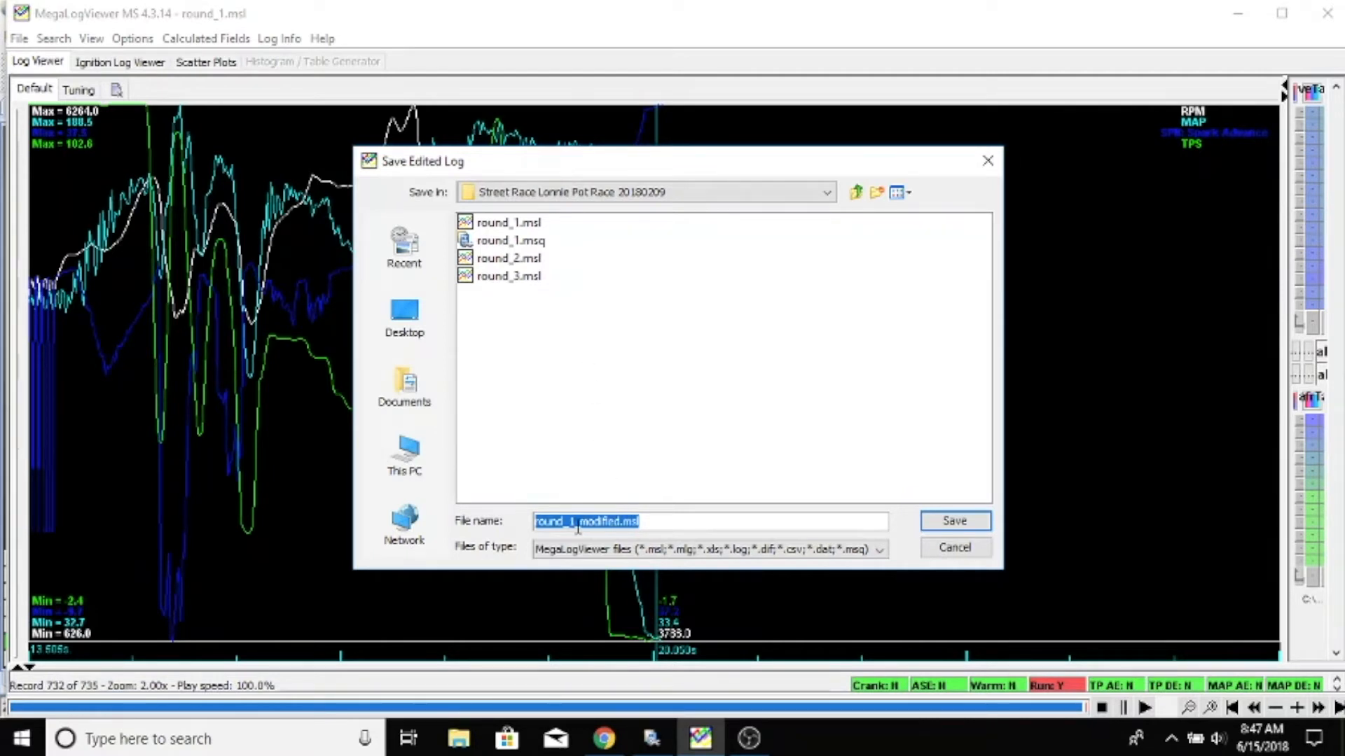
pyautogui.moveTo(574, 522); pyautogui.dragTo(622, 522)
pyautogui.press('BackSpace')
pyautogui.click(974, 523)
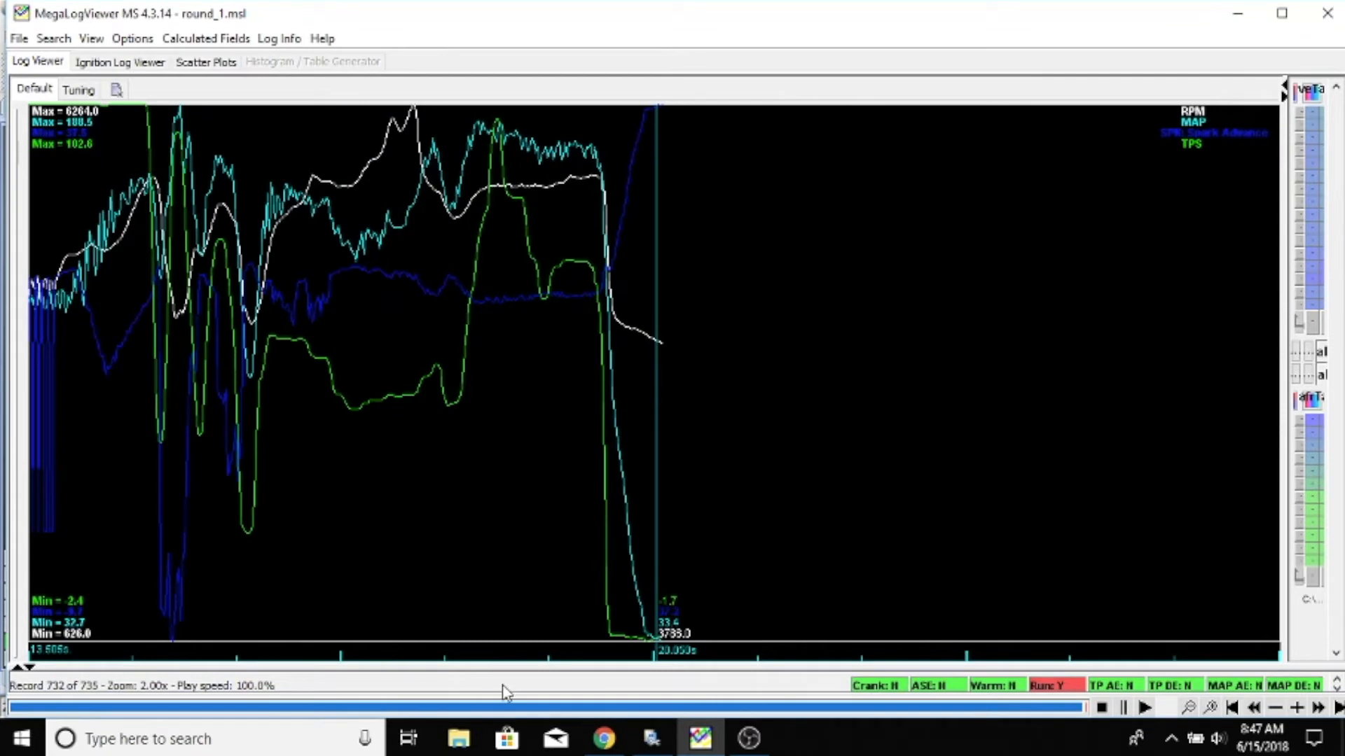
# Examine the RPM, MAP, spark advance and TPS traces of the trimmed log, and close MegaLogViewer.
pyautogui.click(639, 708)
pyautogui.press('Left')
pyautogui.press('Left')
pyautogui.press('Left')
pyautogui.press('Left')
pyautogui.press('Left')
pyautogui.press('Left')
pyautogui.moveTo(668, 653); pyautogui.dragTo(973, 582)
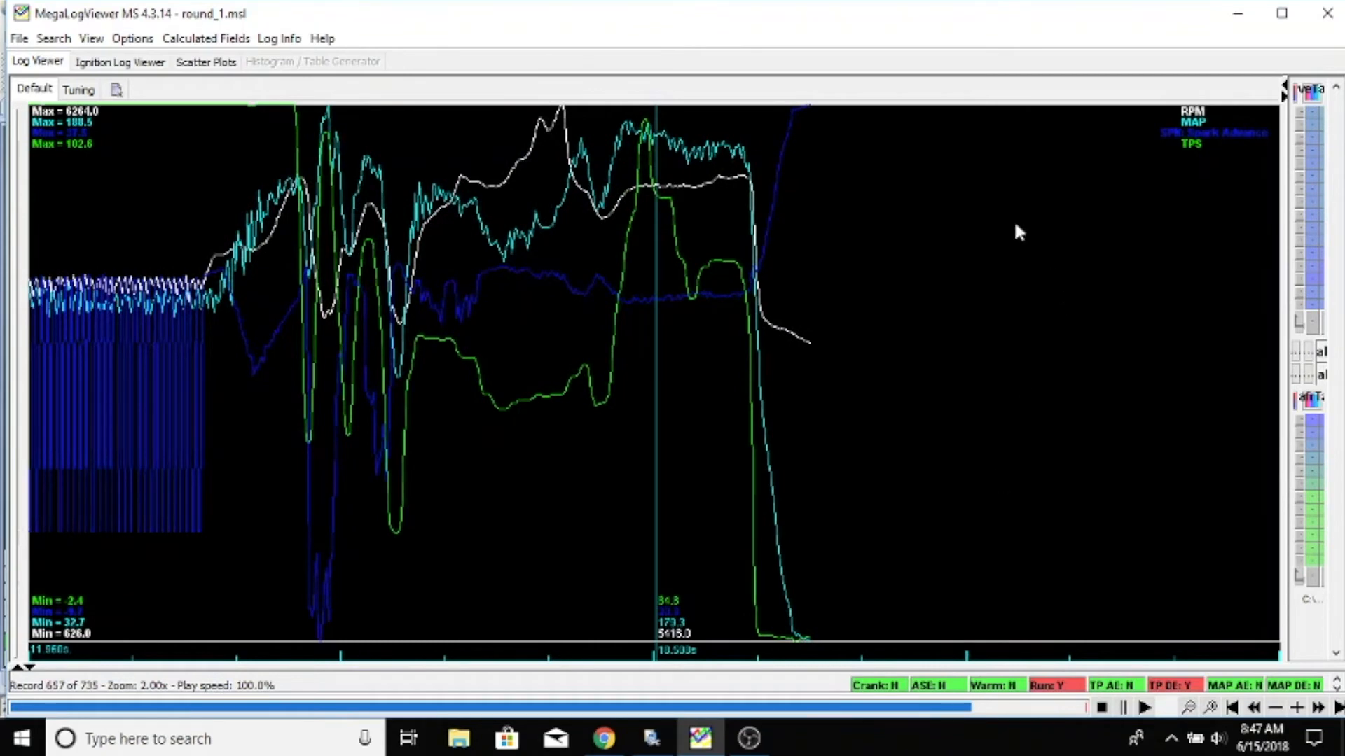
pyautogui.click(1337, 23)
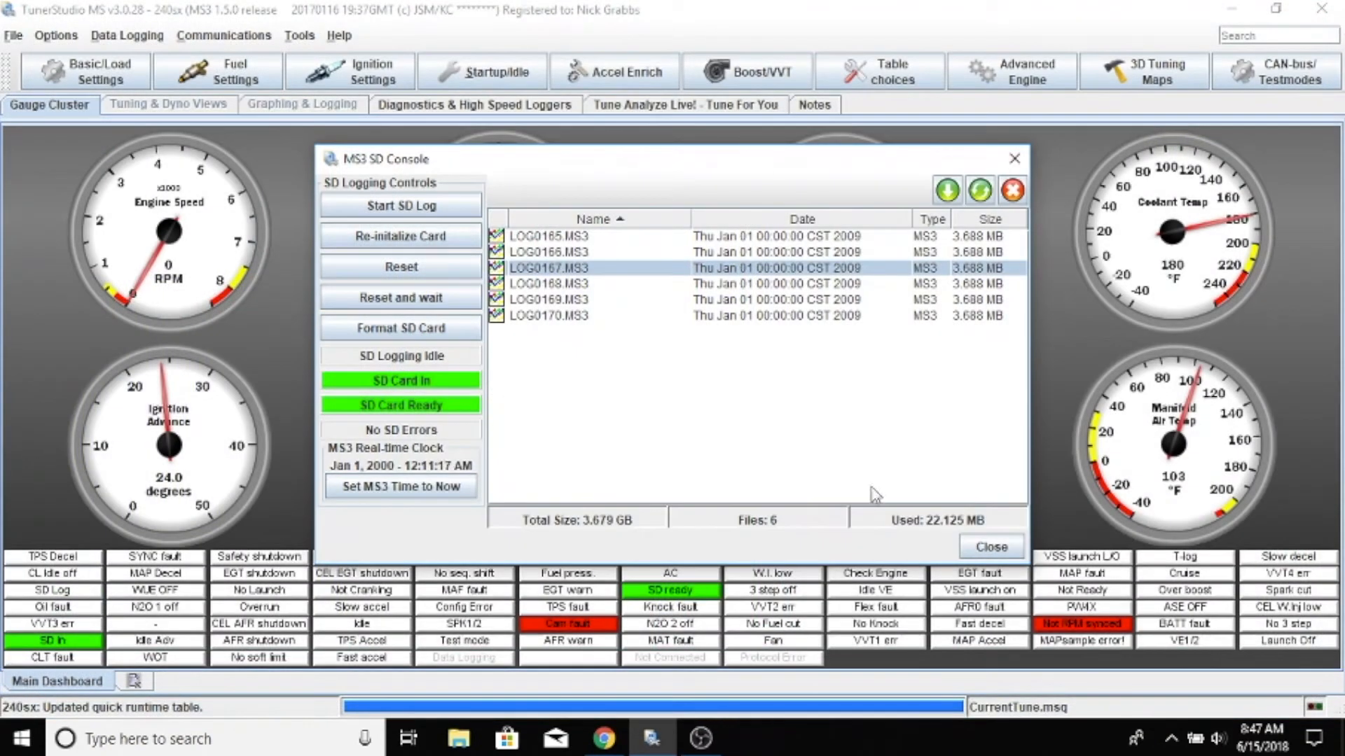
# In File Explorer, open the DataLogs folder of the 240_bak project under Documents\TunerStudioProjects and look through its dated log folders.
pyautogui.click(461, 741)
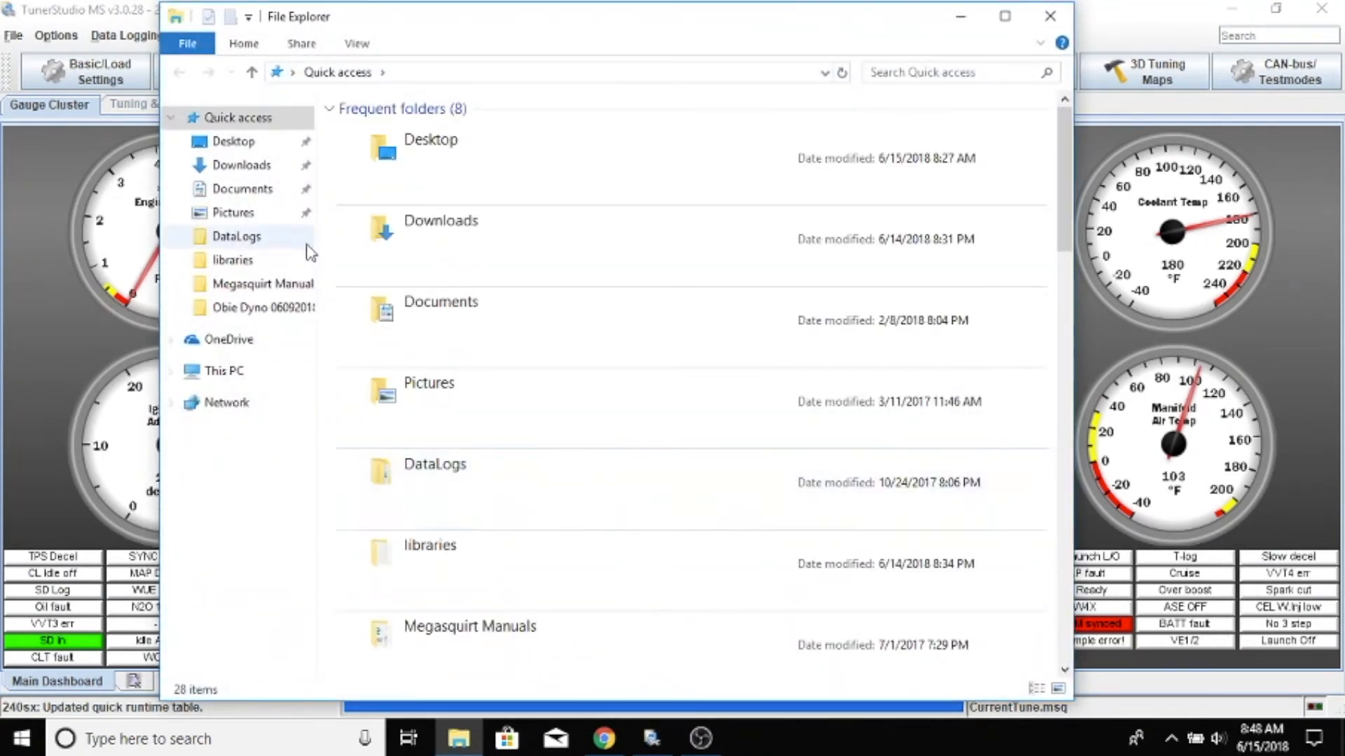
pyautogui.click(259, 194)
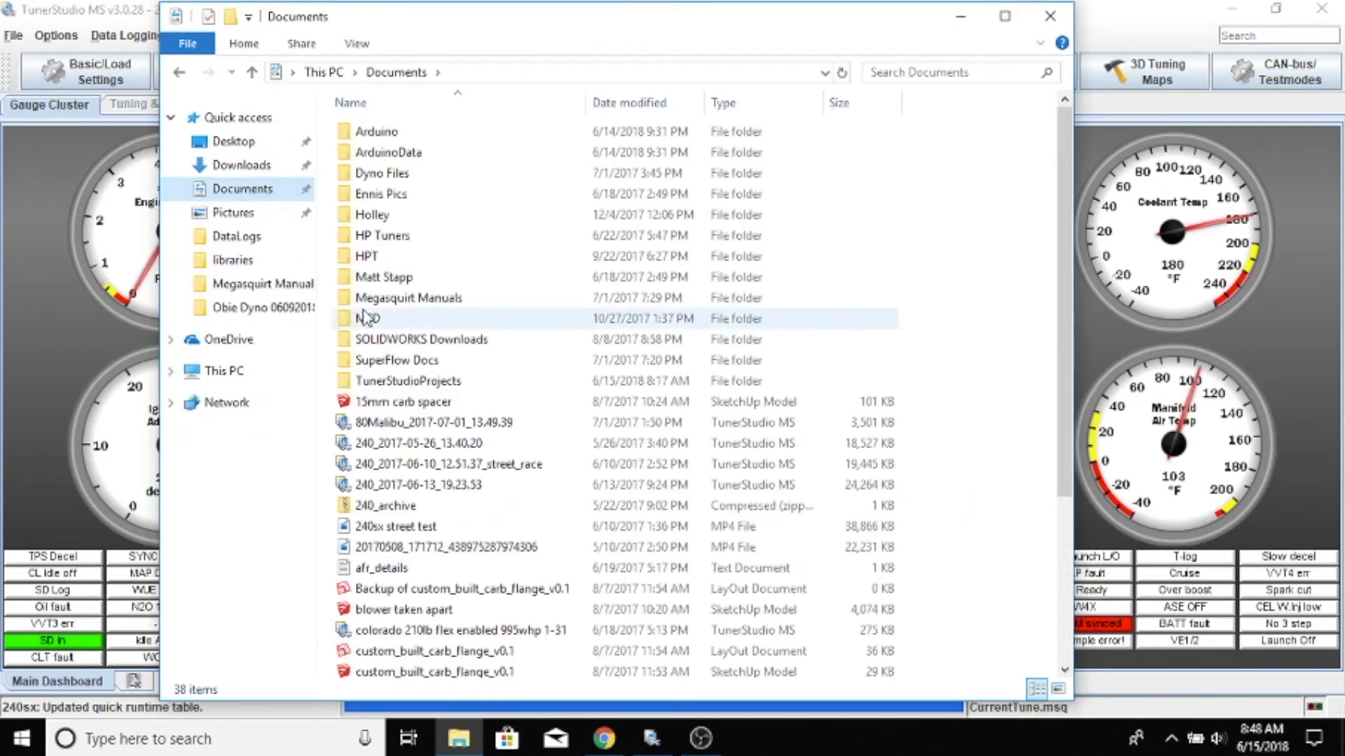
pyautogui.doubleClick(408, 381)
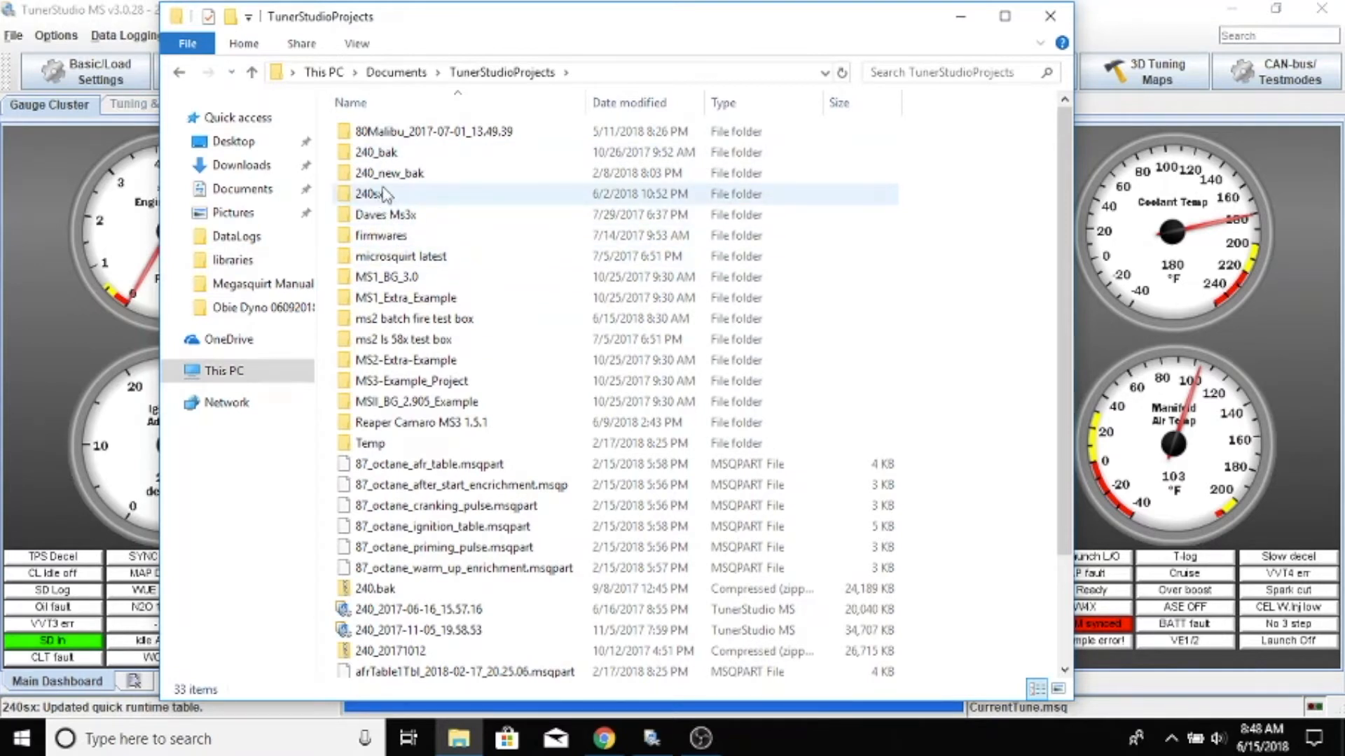
pyautogui.doubleClick(392, 154)
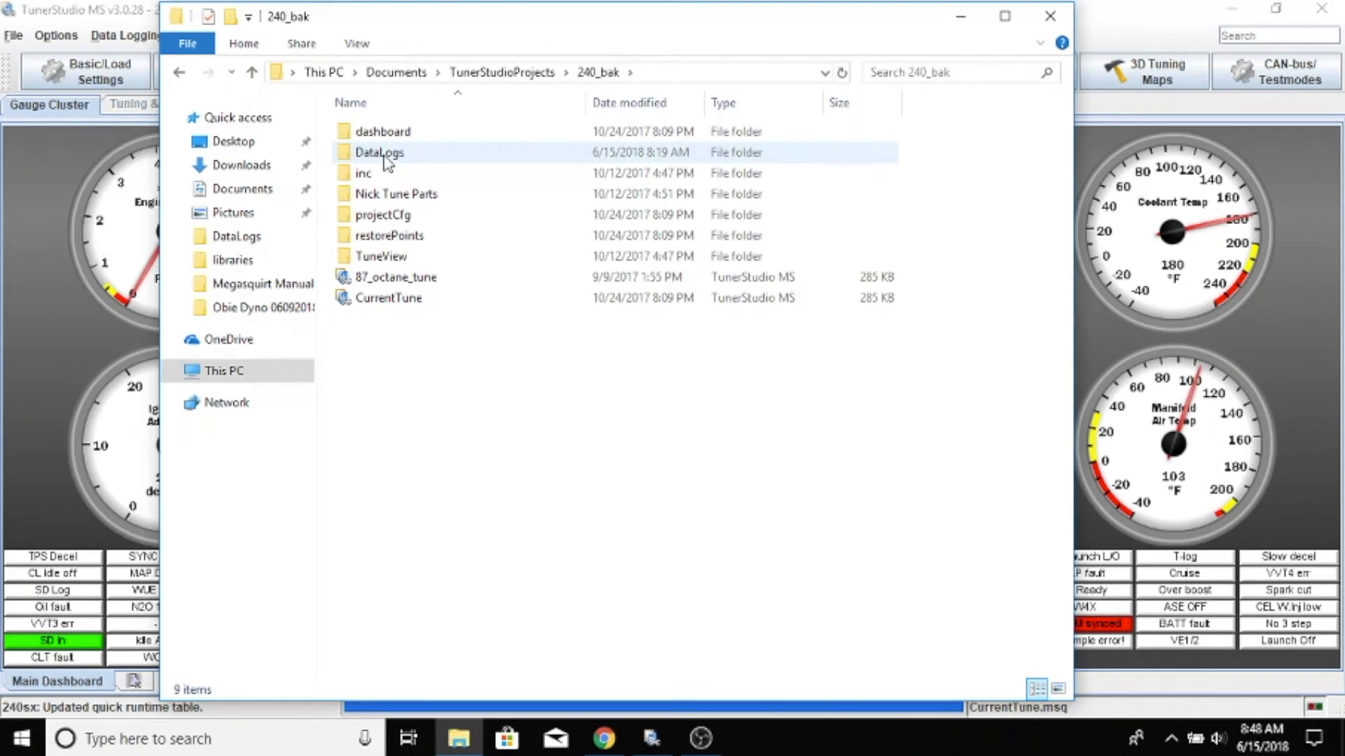
pyautogui.doubleClick(385, 159)
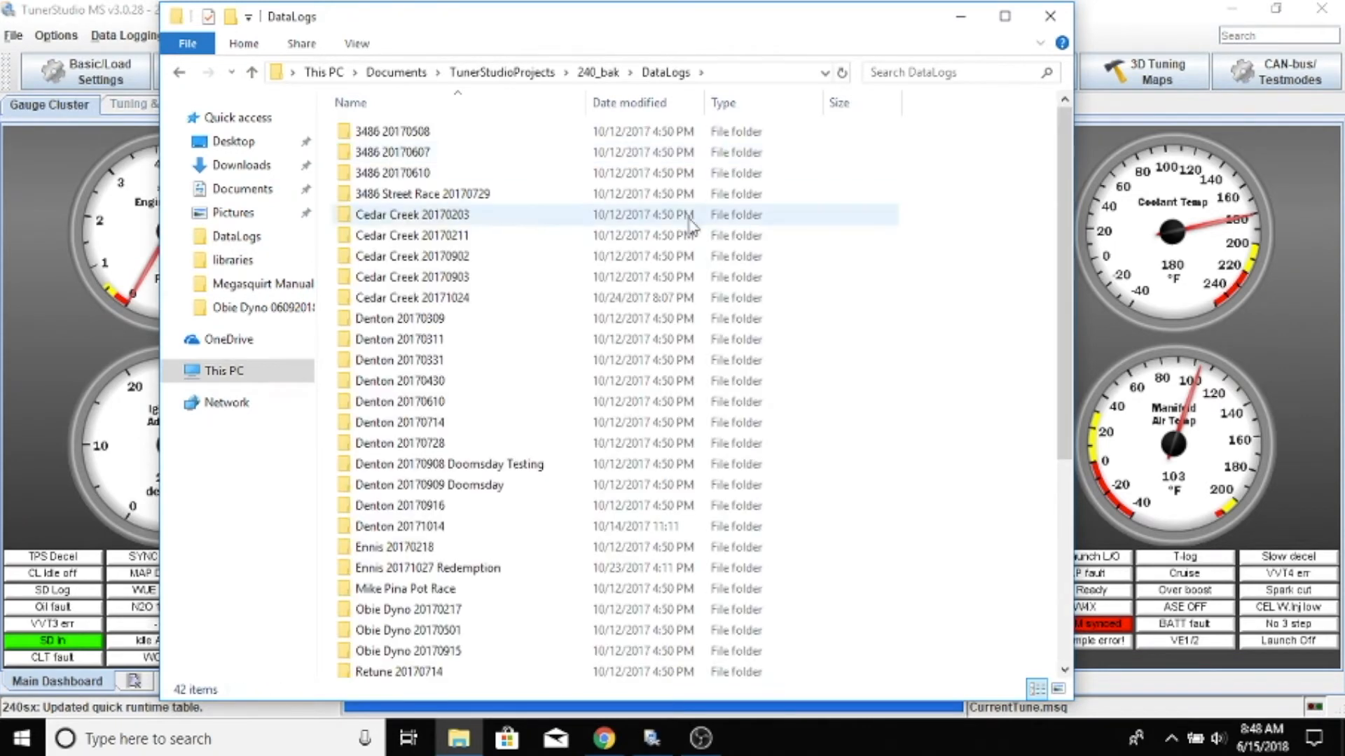
pyautogui.moveTo(1069, 196); pyautogui.dragTo(1063, 150)
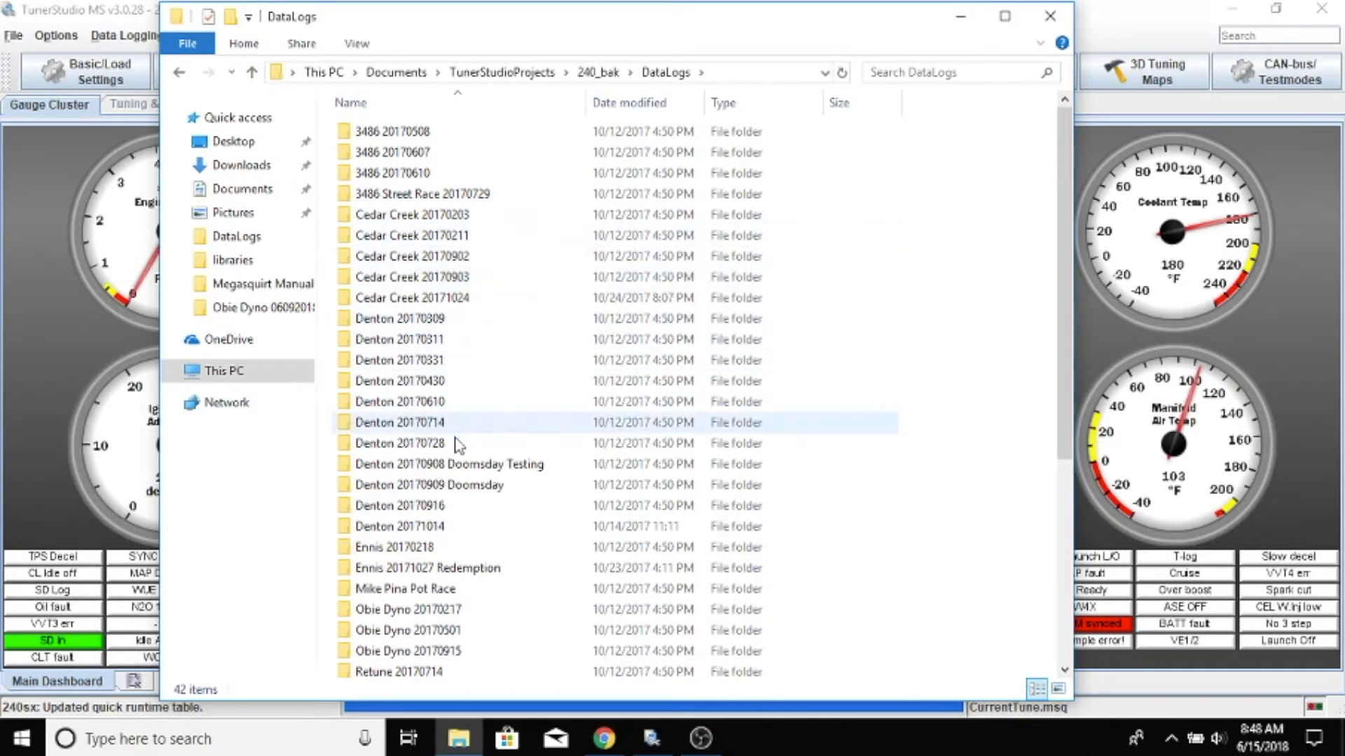
pyautogui.moveTo(1061, 308)
pyautogui.mouseDown()
pyautogui.moveTo(1057, 450)
pyautogui.moveTo(1056, 319)
pyautogui.mouseUp()
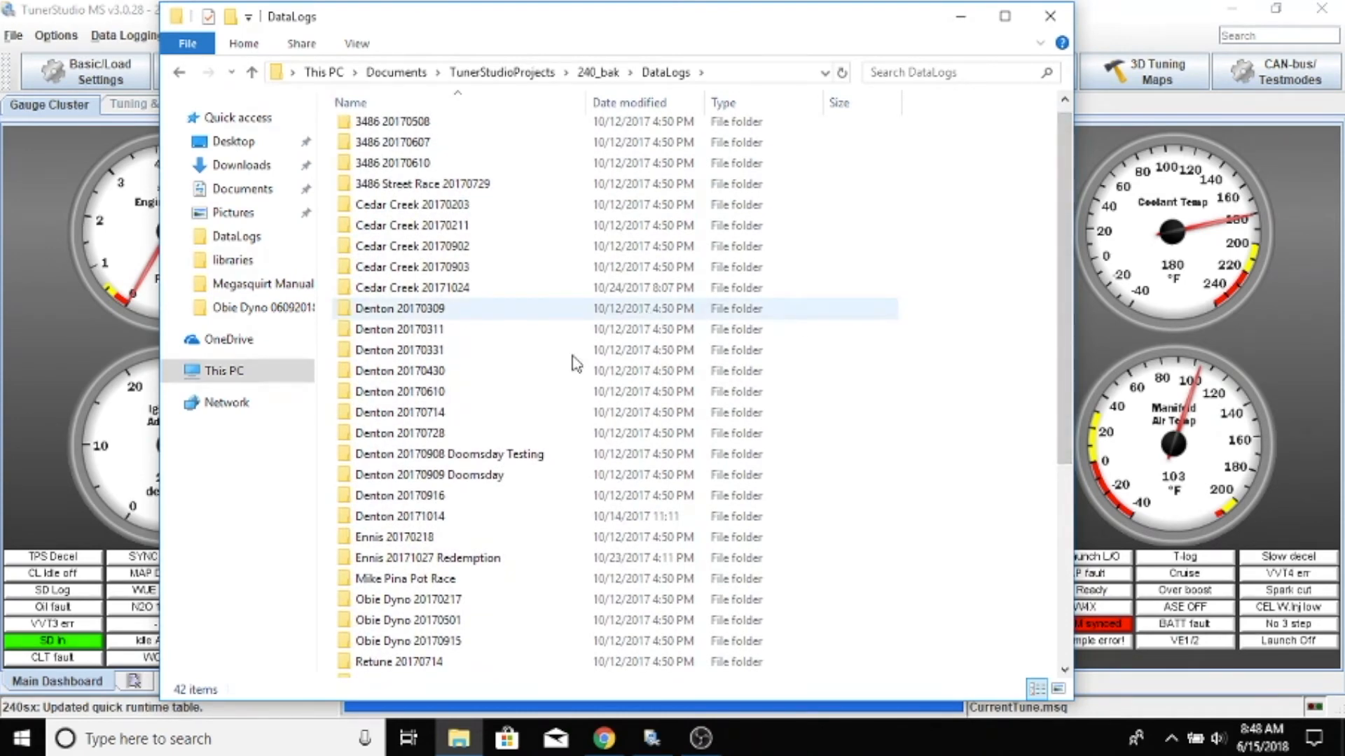
# Look through the Denton 20170714 and Denton 20170728 folders, checking the matching MegaLogViewer log and TunerStudio tune files of run 1.
pyautogui.click(435, 413)
pyautogui.doubleClick(438, 413)
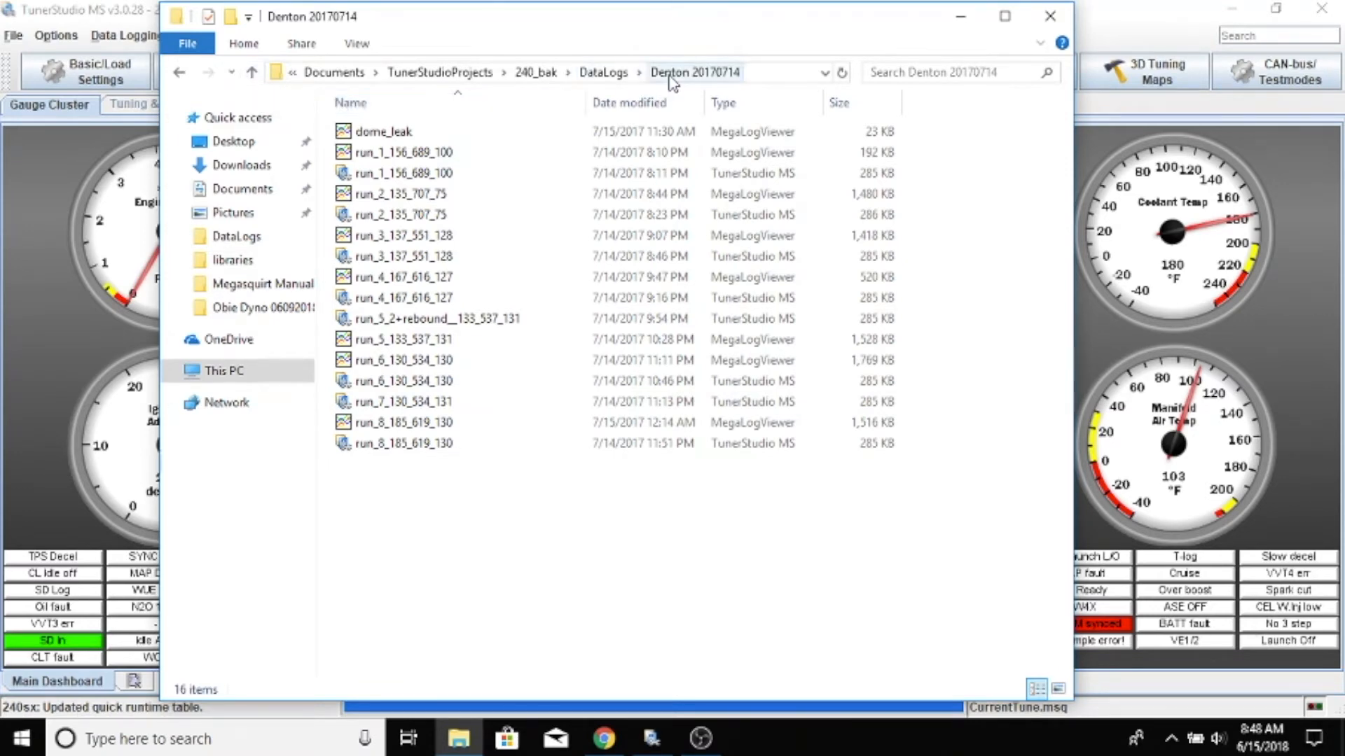
pyautogui.click(252, 73)
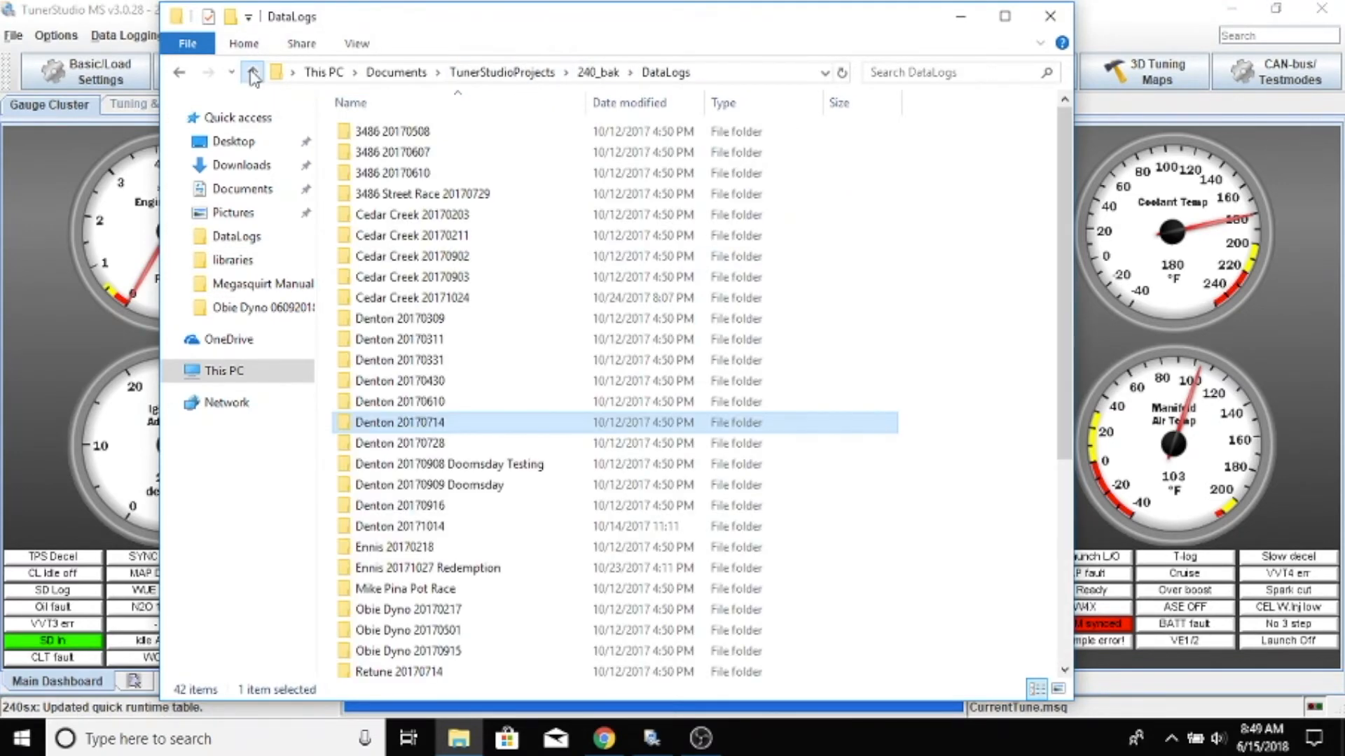
pyautogui.doubleClick(430, 444)
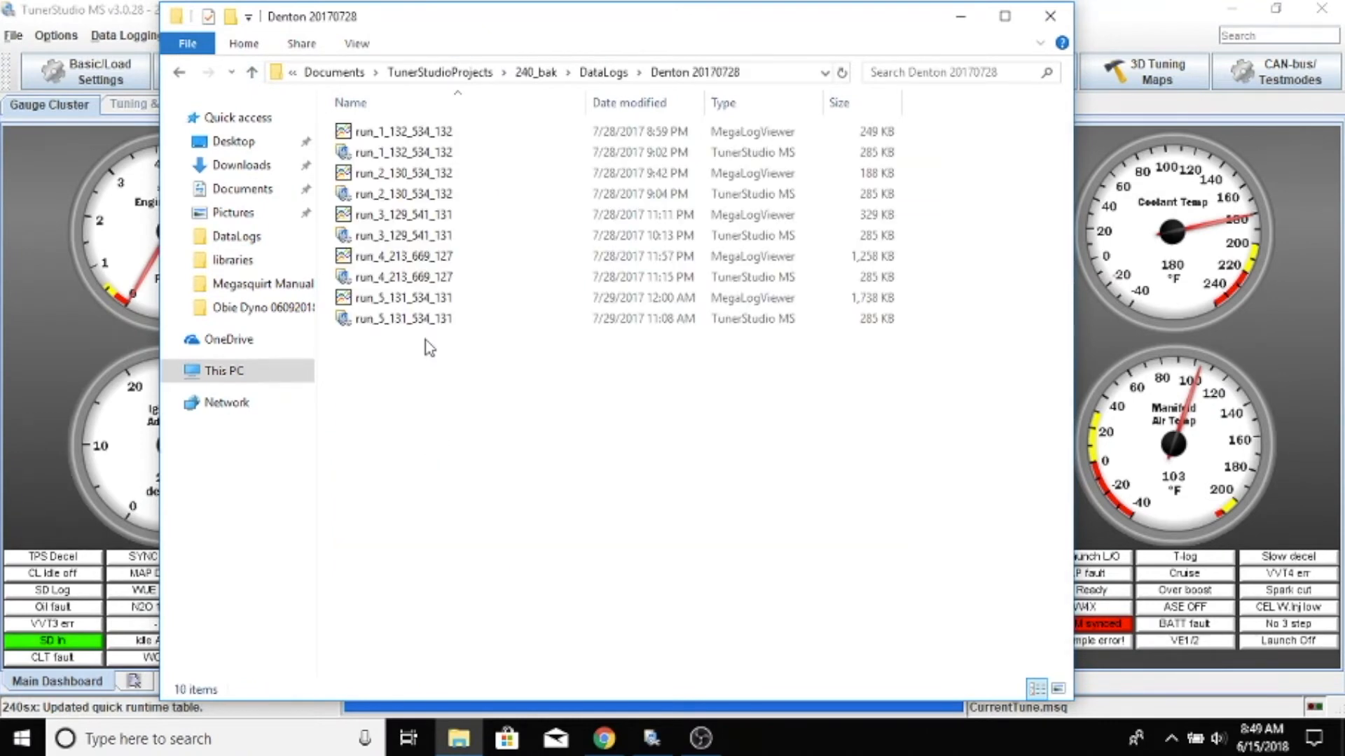
pyautogui.click(405, 133)
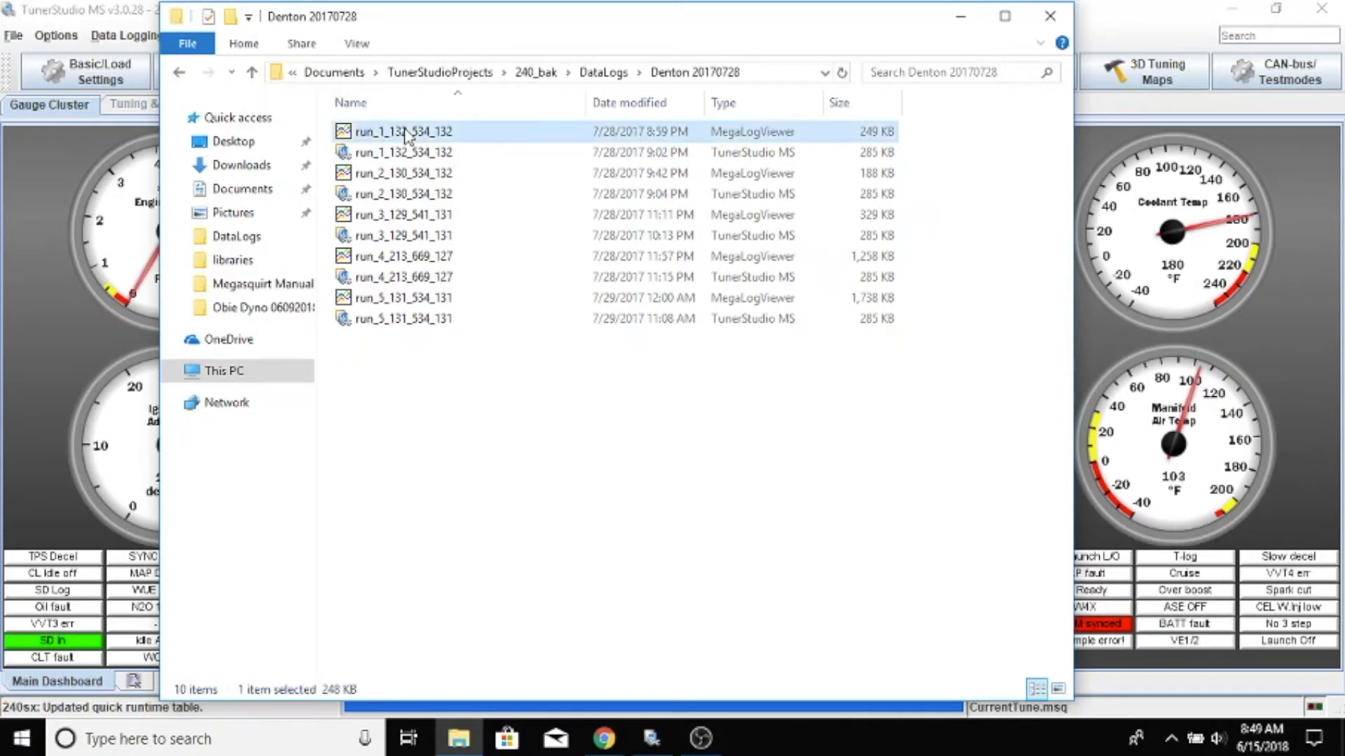
pyautogui.click(407, 152)
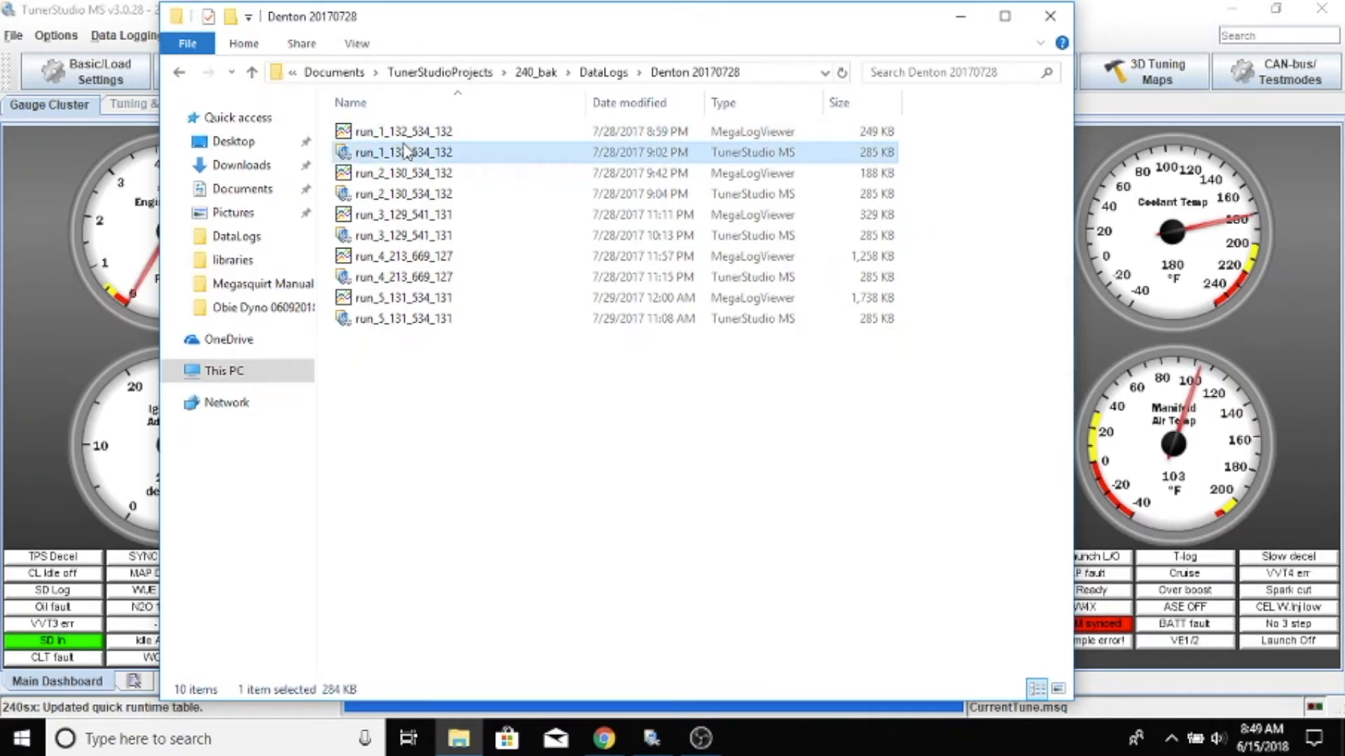
# Switch to TunerStudio and close the MS3 SD Console.
pyautogui.click(121, 18)
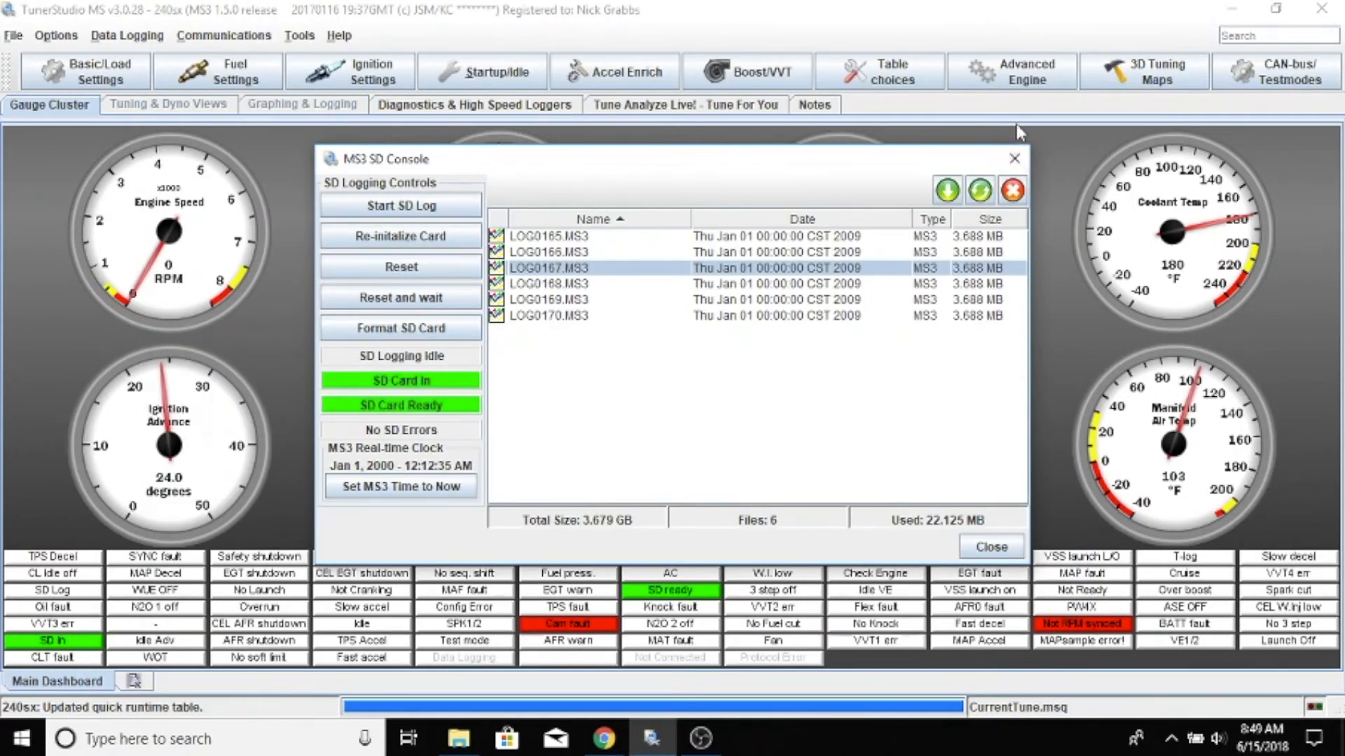
pyautogui.click(1014, 158)
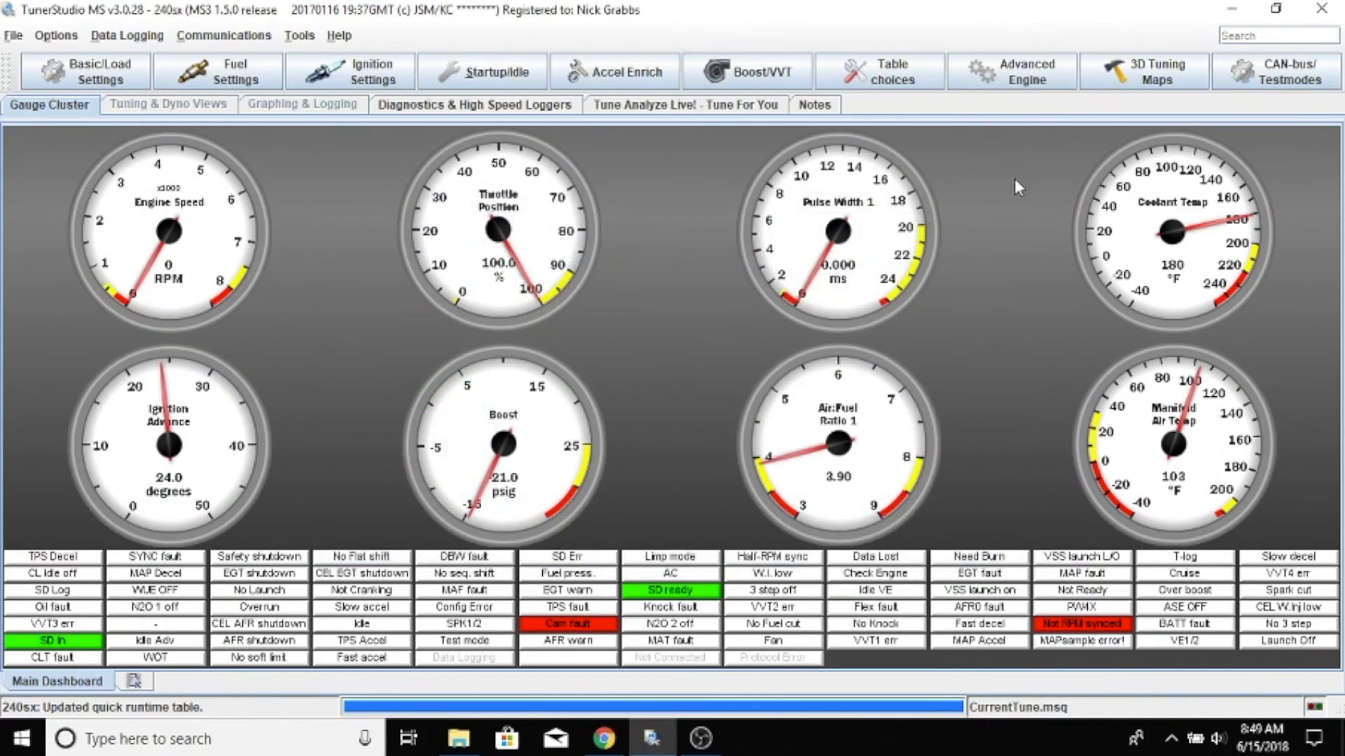
# Start saving the tune under a new name in the Street Race folder of the 240sx DataLogs, pick round_1.msq, and cancel.
pyautogui.click(14, 38)
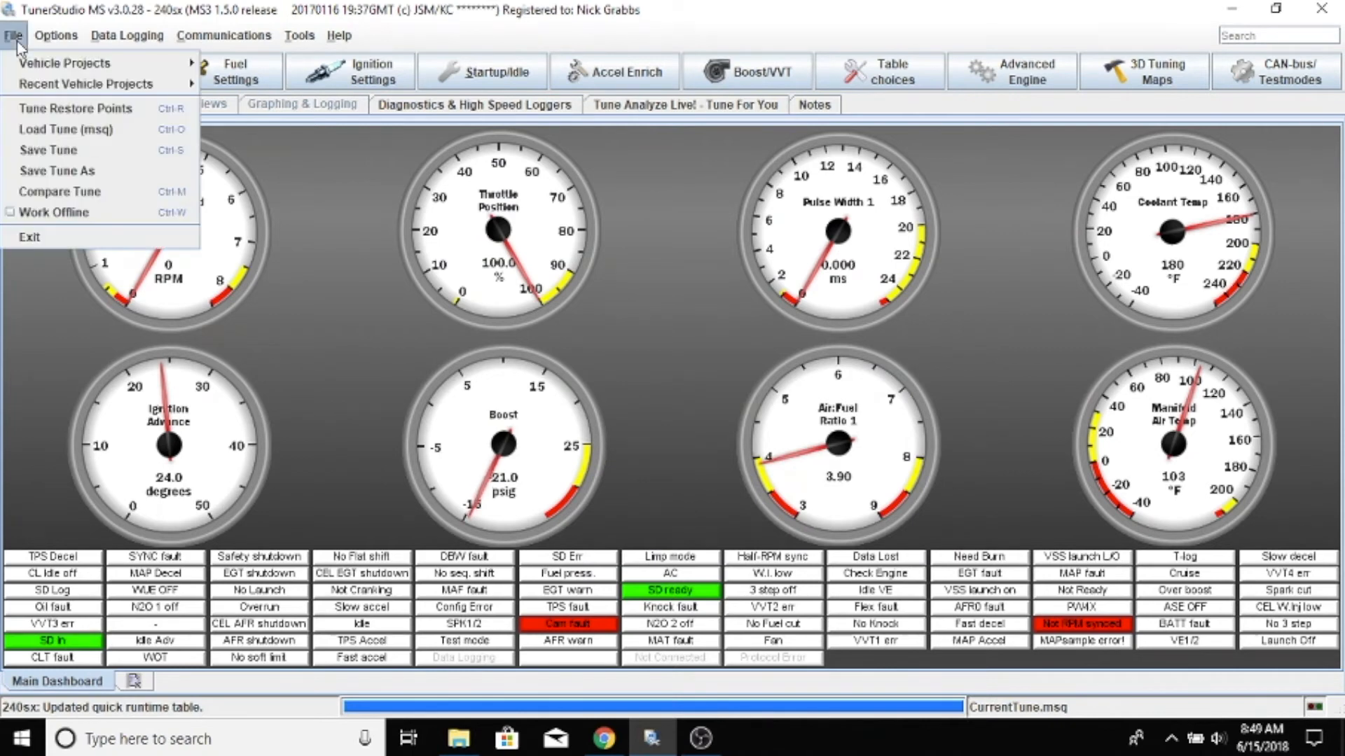
pyautogui.click(87, 171)
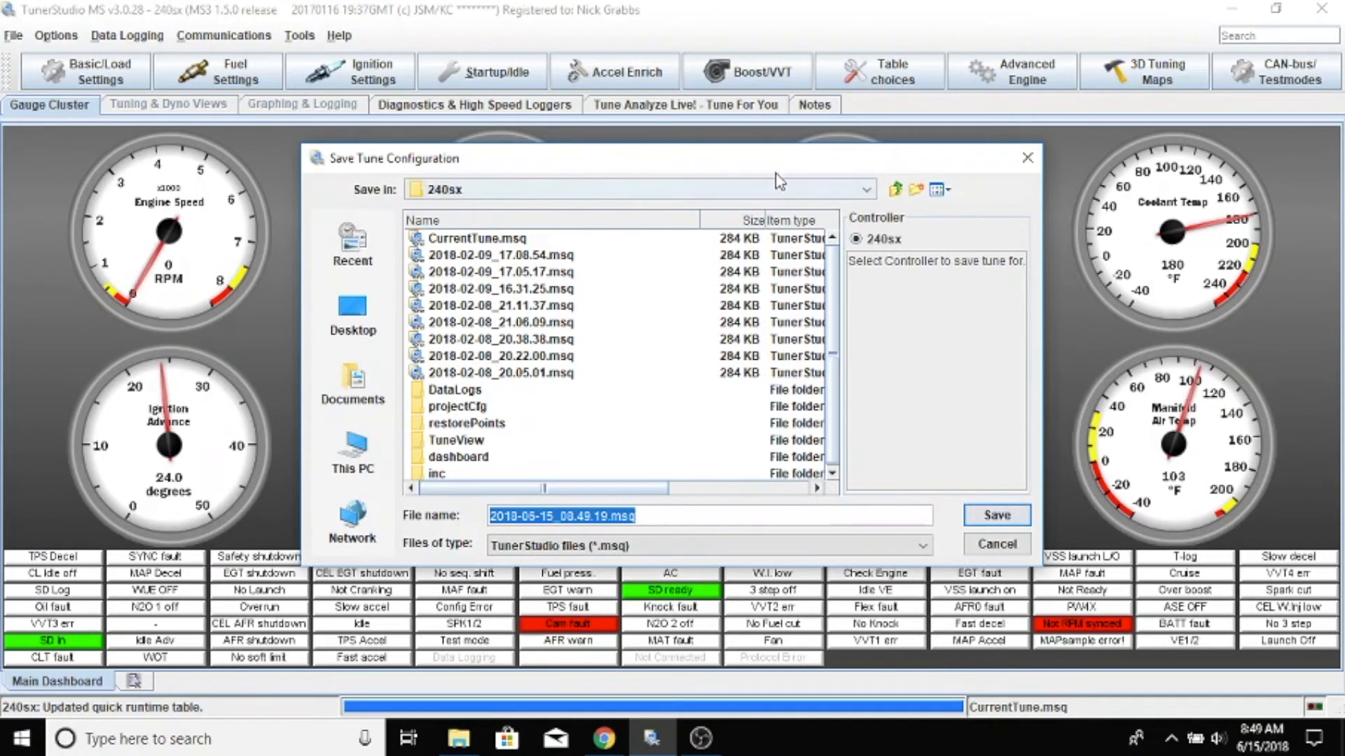
pyautogui.doubleClick(468, 392)
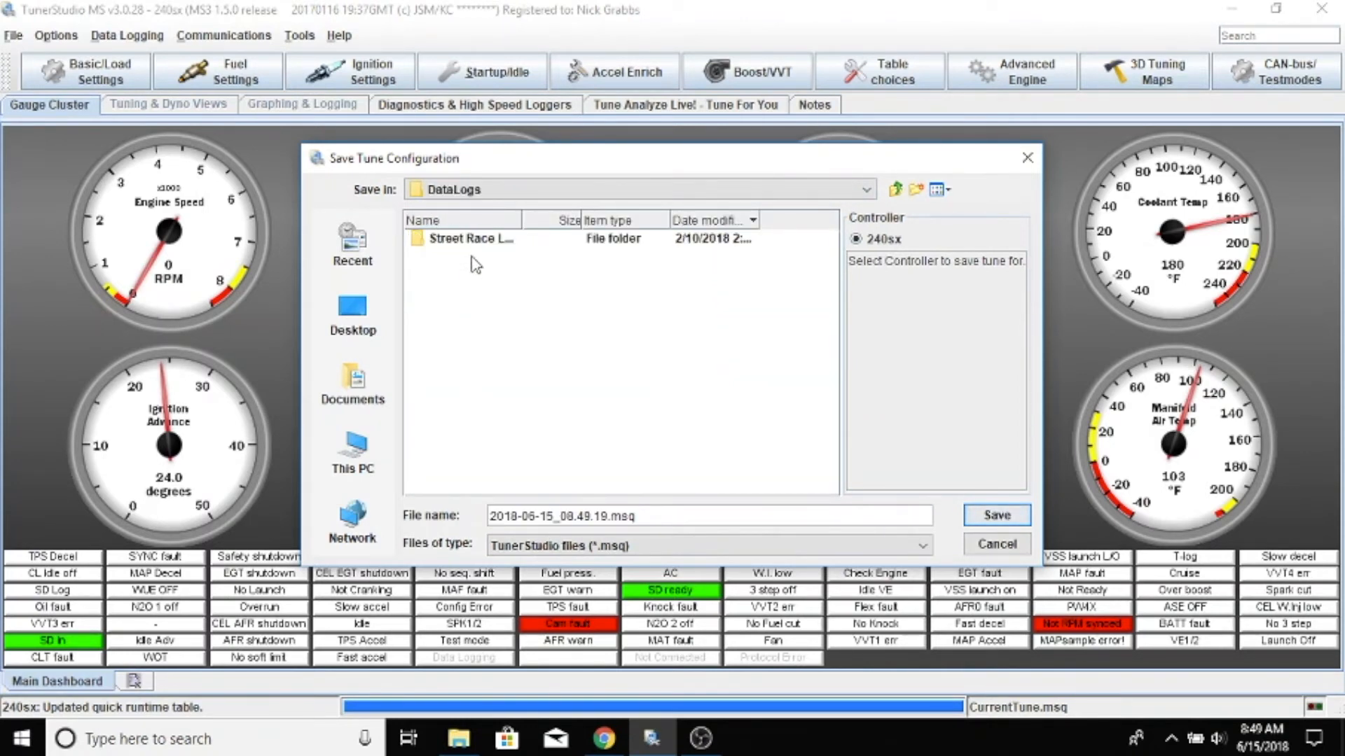
pyautogui.moveTo(521, 220); pyautogui.dragTo(613, 220)
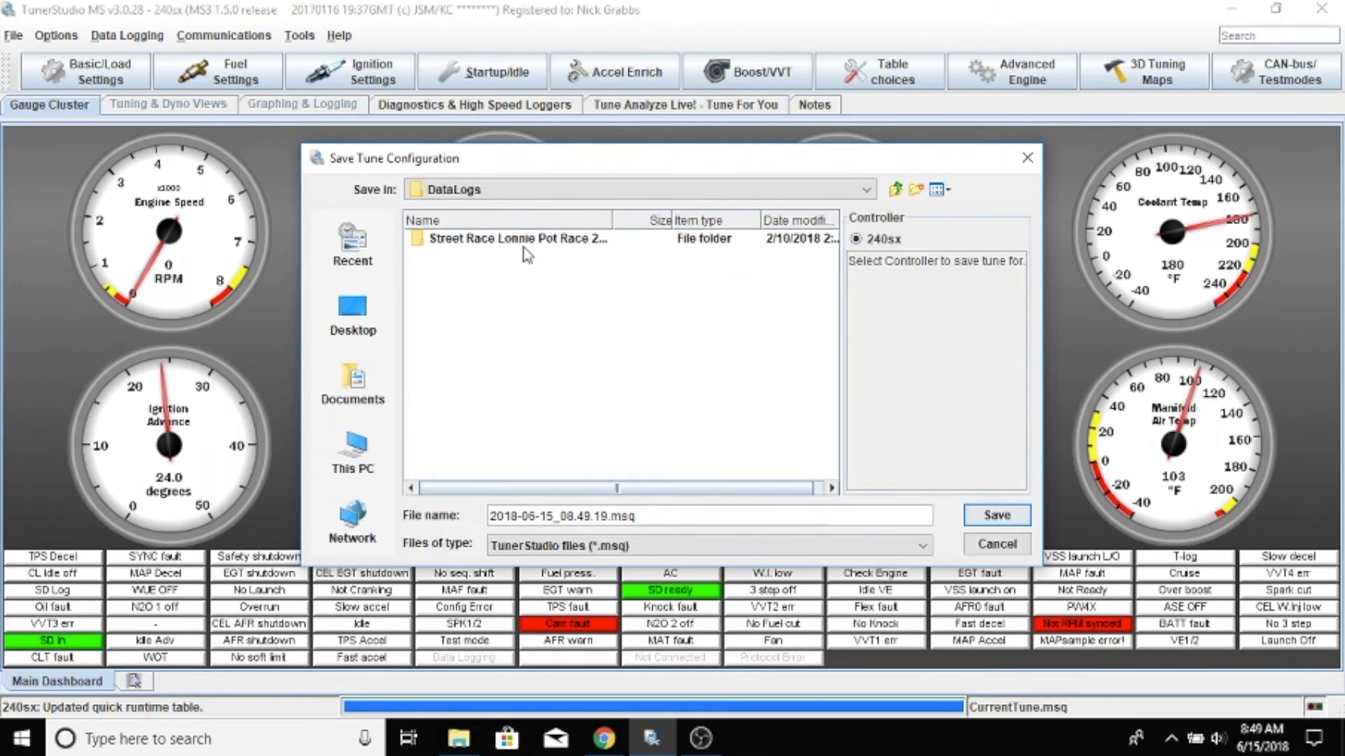
pyautogui.doubleClick(523, 242)
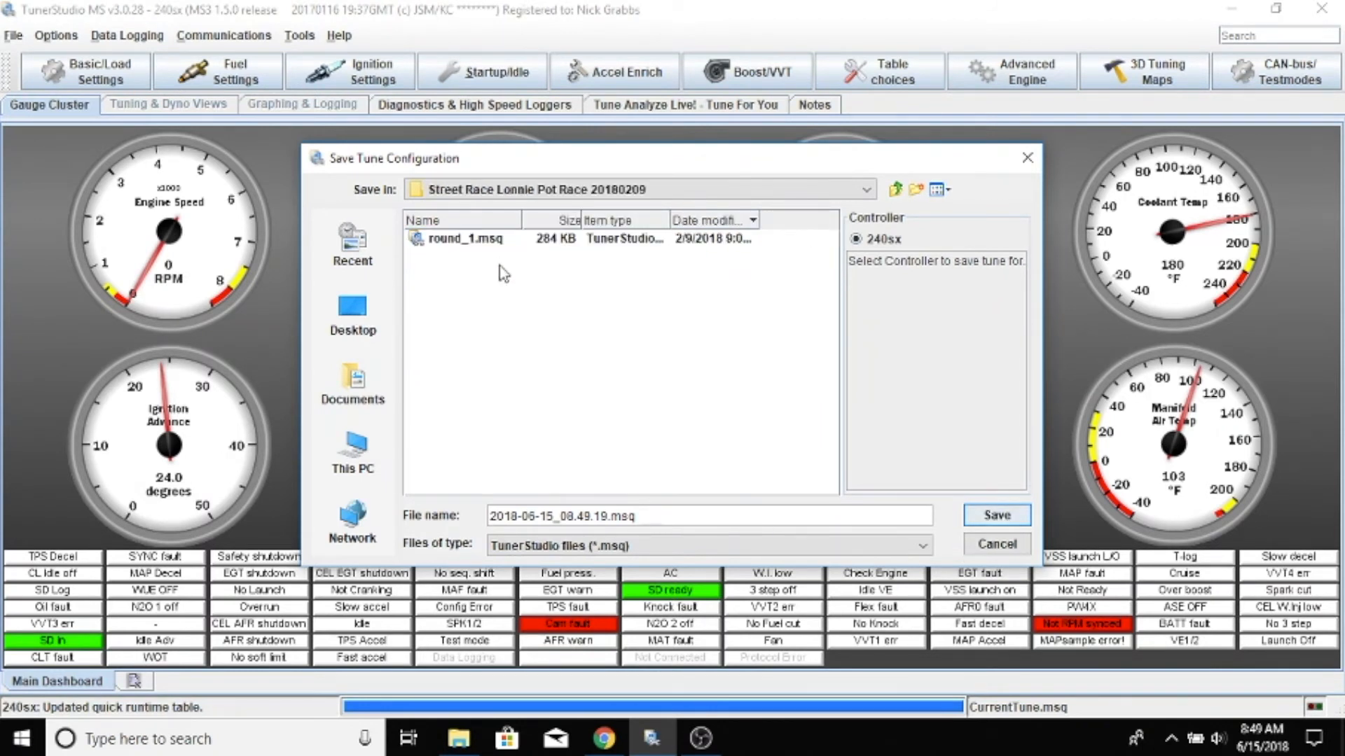
pyautogui.click(468, 246)
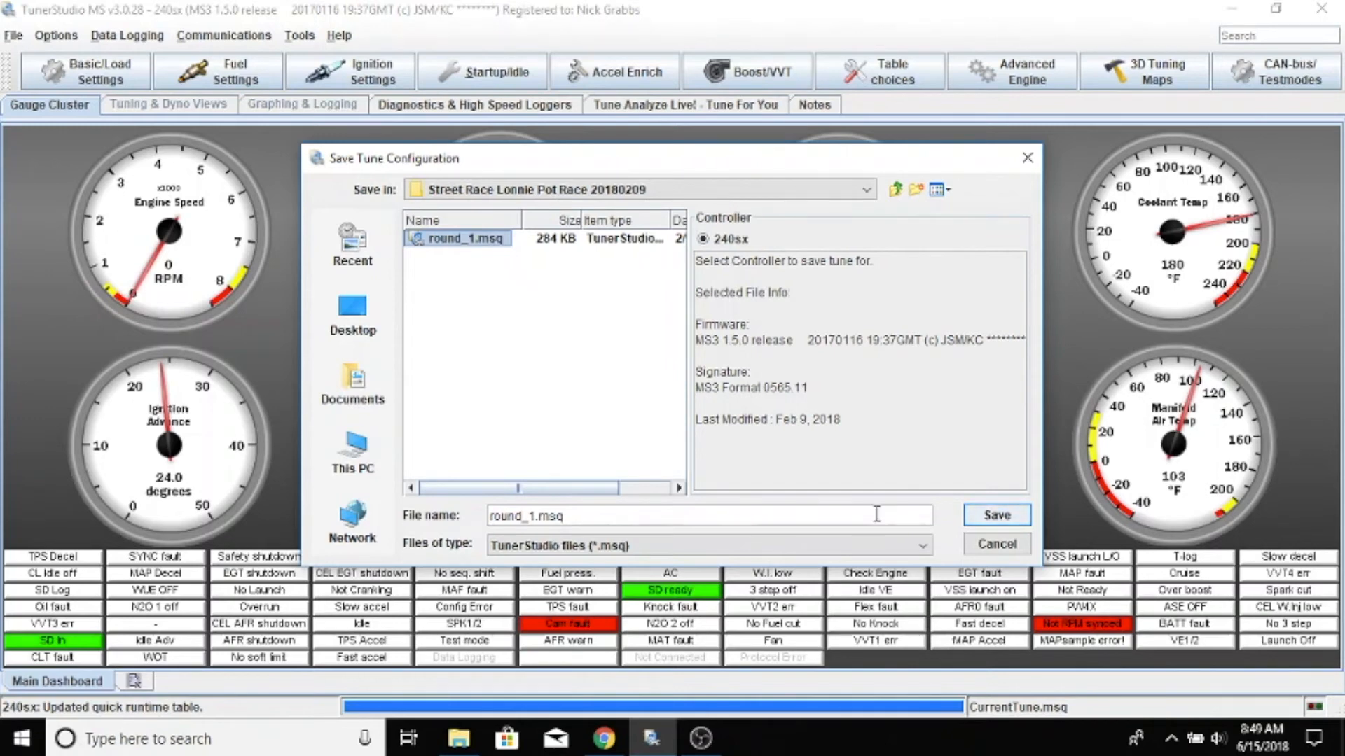
pyautogui.click(1008, 550)
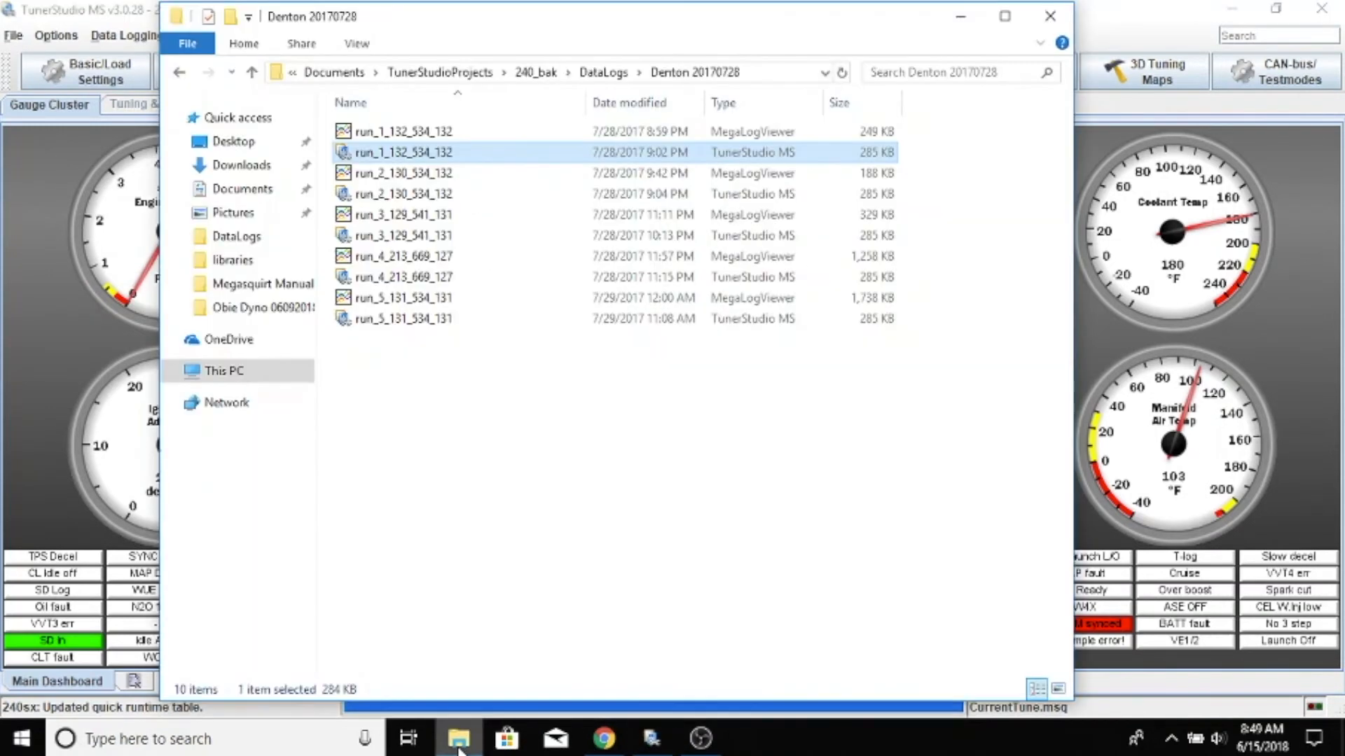
# Switch to File Explorer and compare the paired log and tune files of runs 1 and 2 in the Denton 20170728 folder.
pyautogui.click(459, 739)
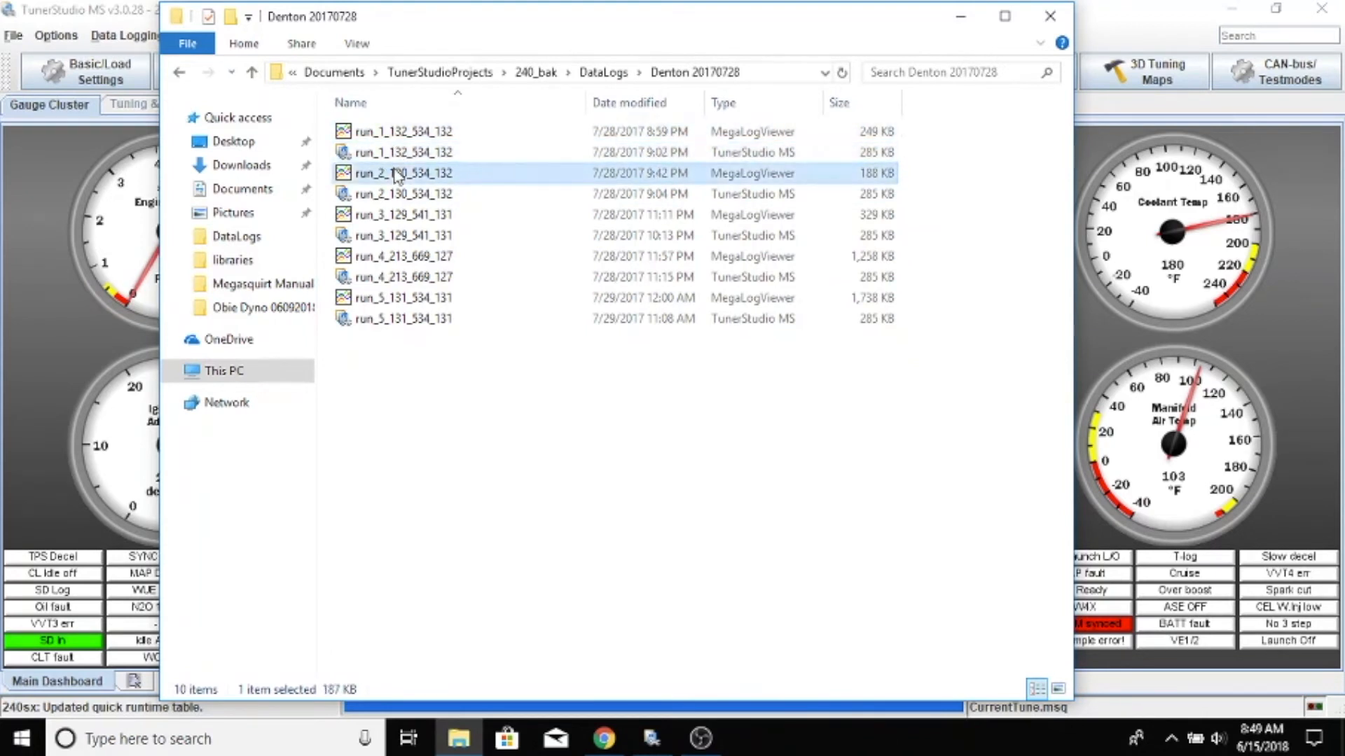
pyautogui.click(402, 198)
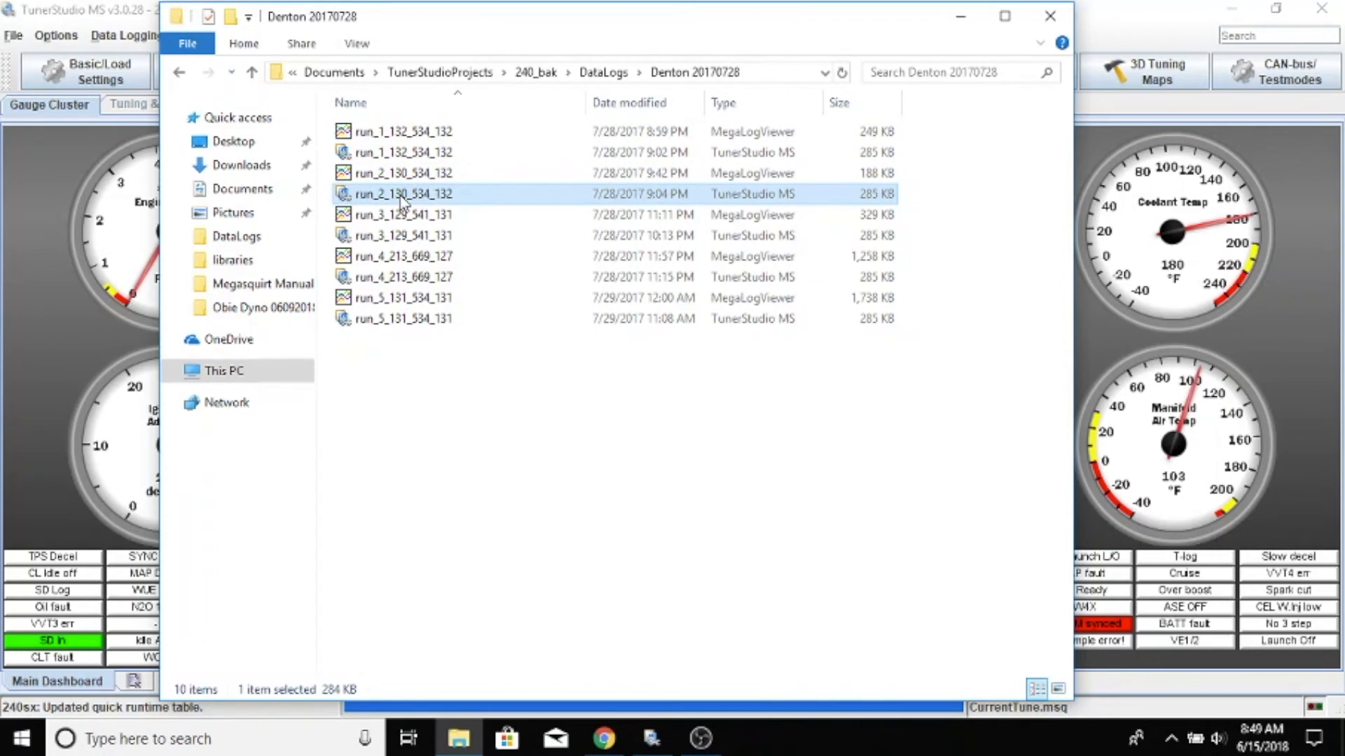
pyautogui.click(402, 150)
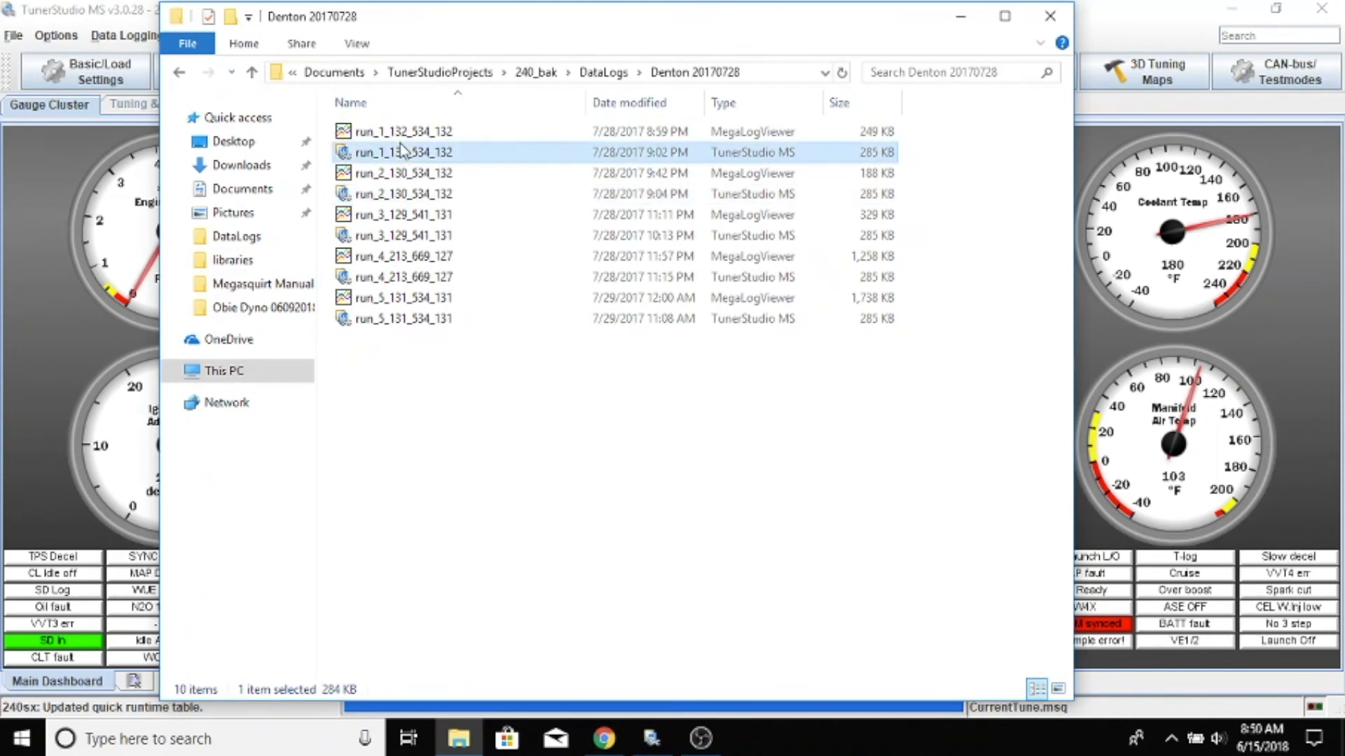
pyautogui.click(403, 136)
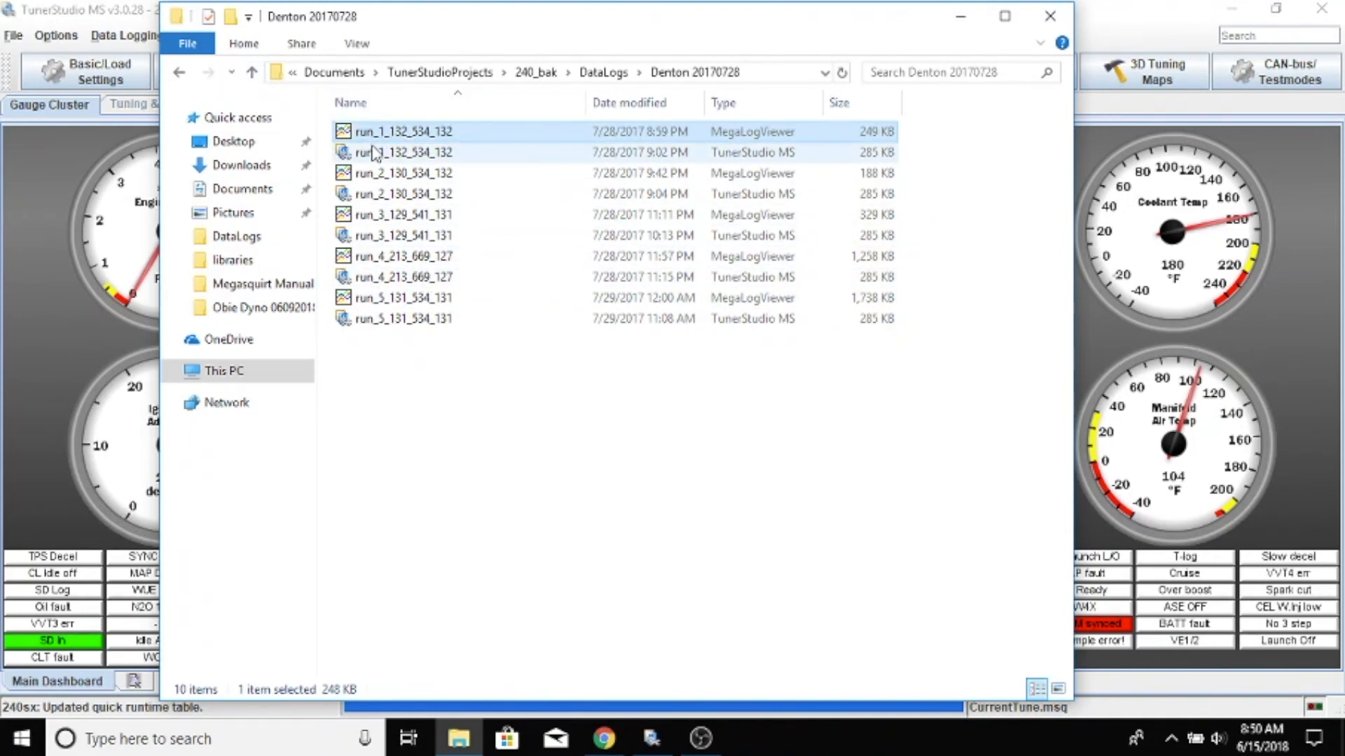
# Look through the Denton 20170909 Doomsday and Denton 20170908 Doomsday Testing folders, and close File Explorer.
pyautogui.click(252, 72)
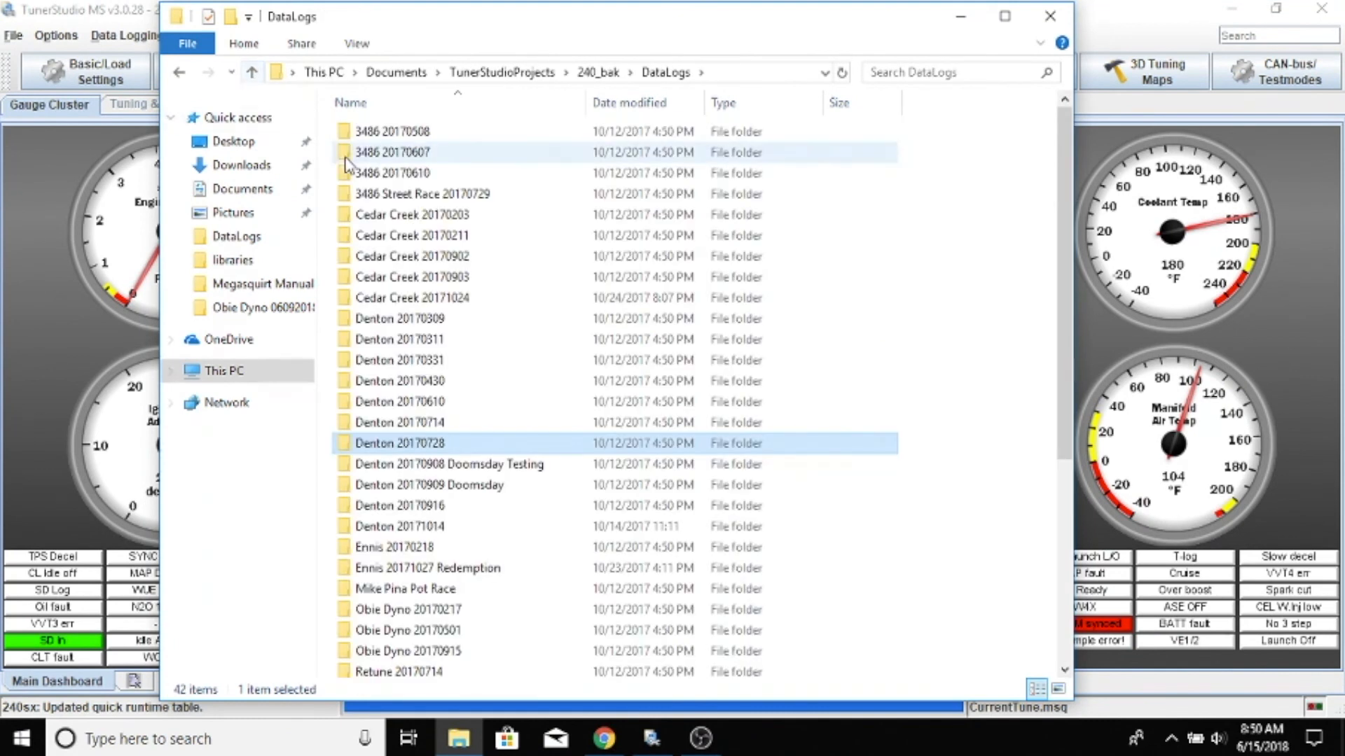
pyautogui.click(448, 490)
pyautogui.doubleClick(449, 494)
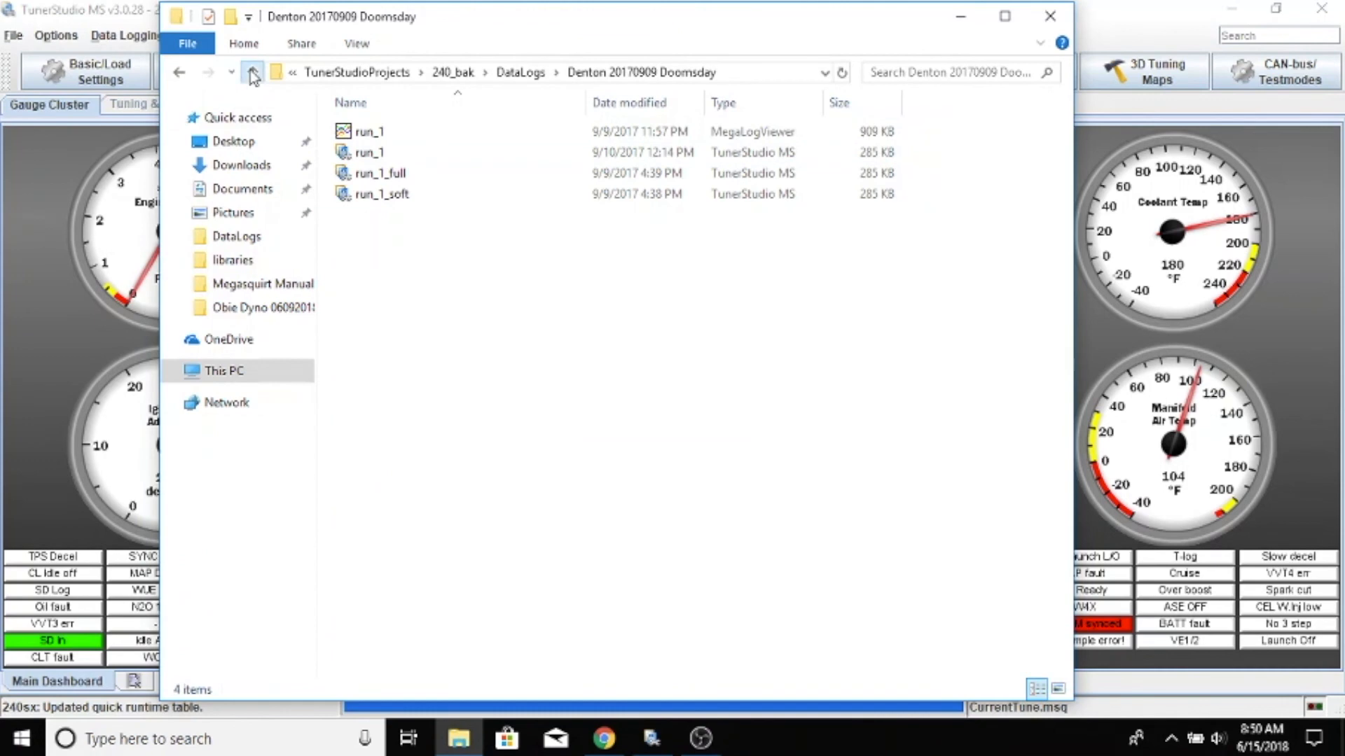
pyautogui.click(252, 72)
pyautogui.doubleClick(452, 464)
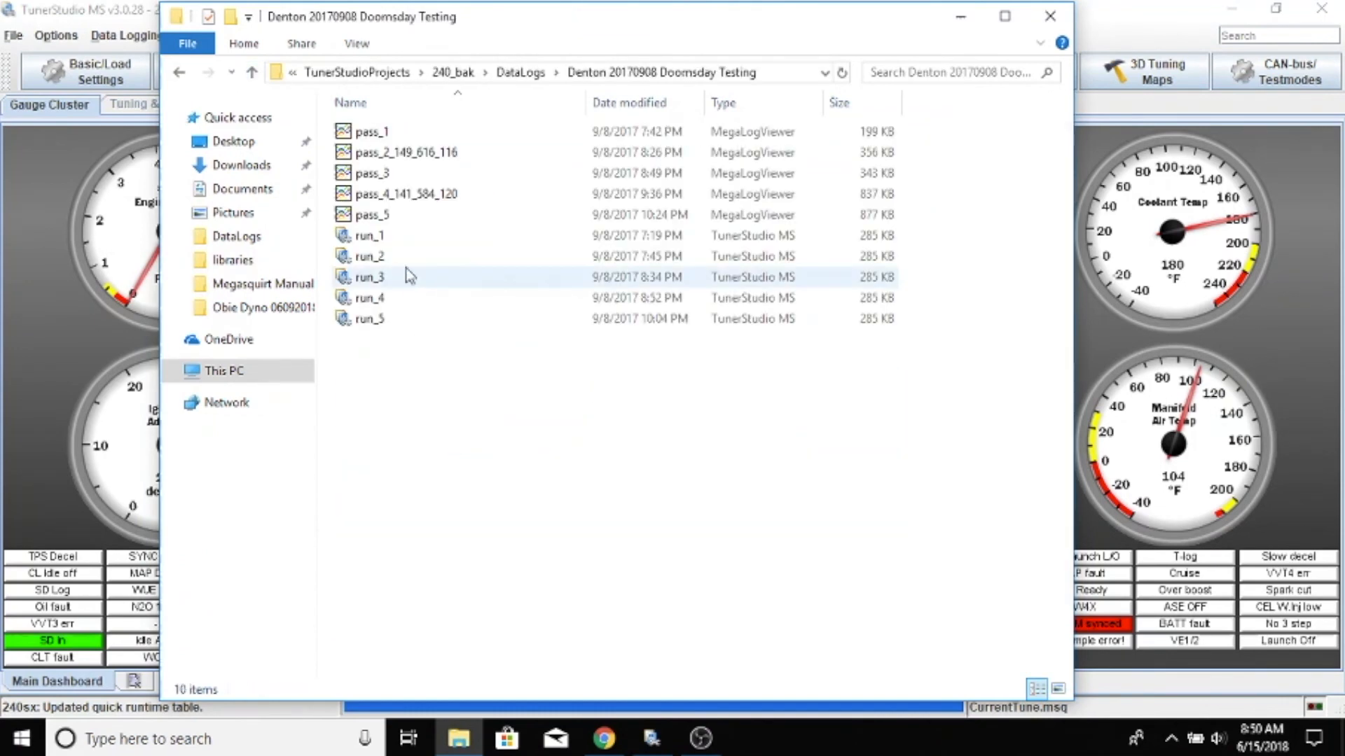
pyautogui.click(255, 79)
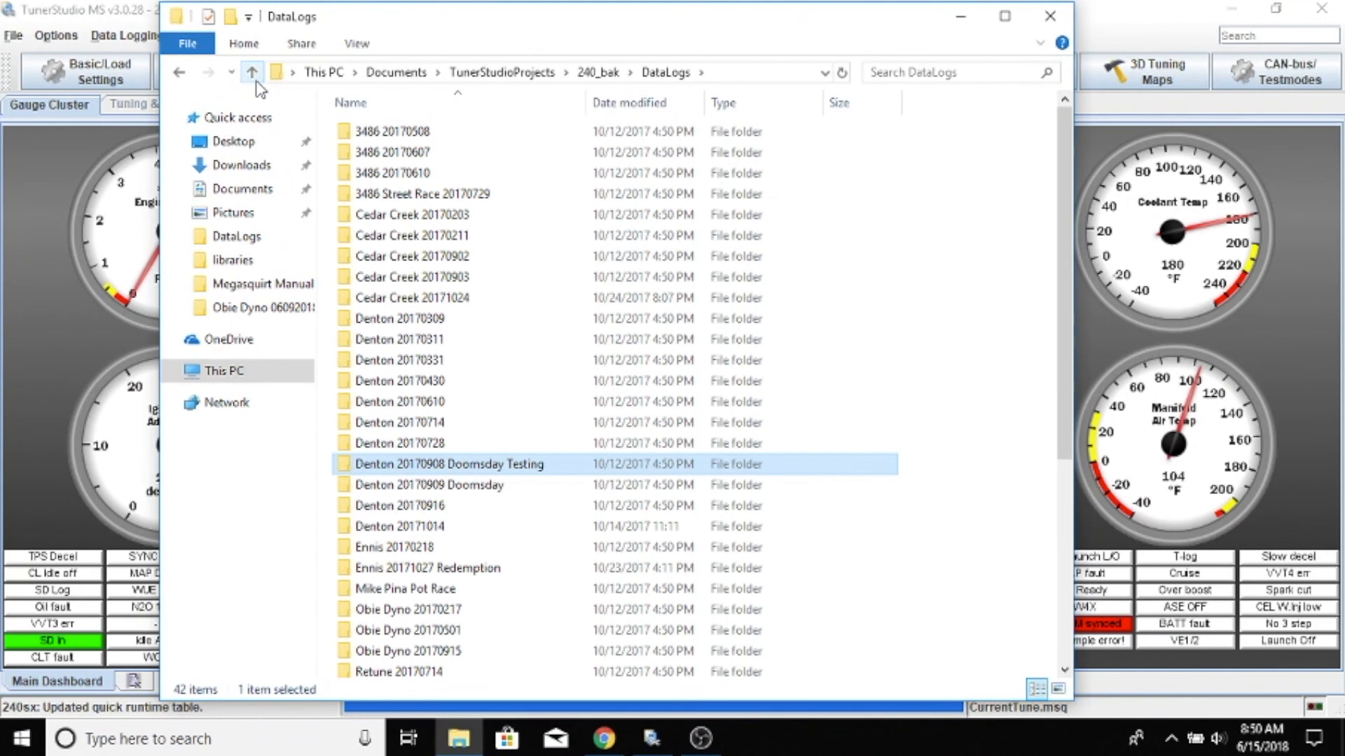
pyautogui.click(1050, 21)
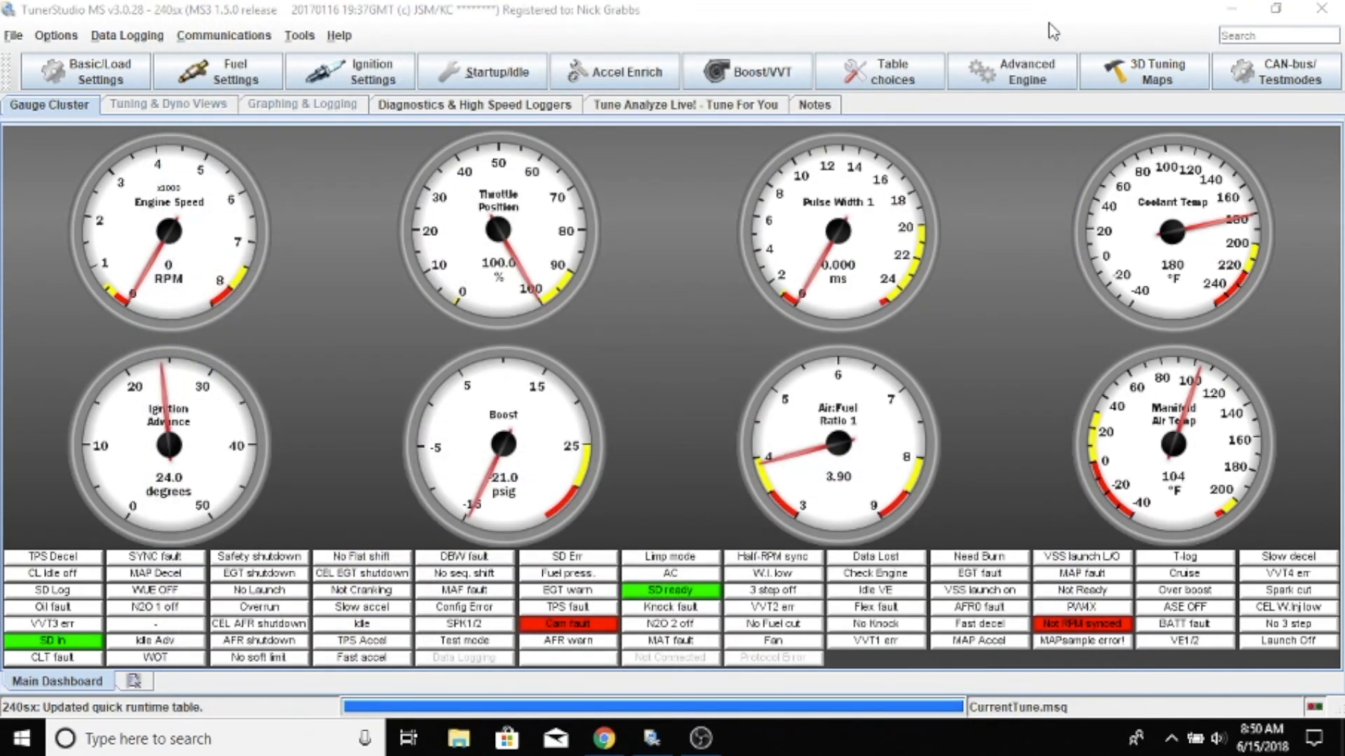